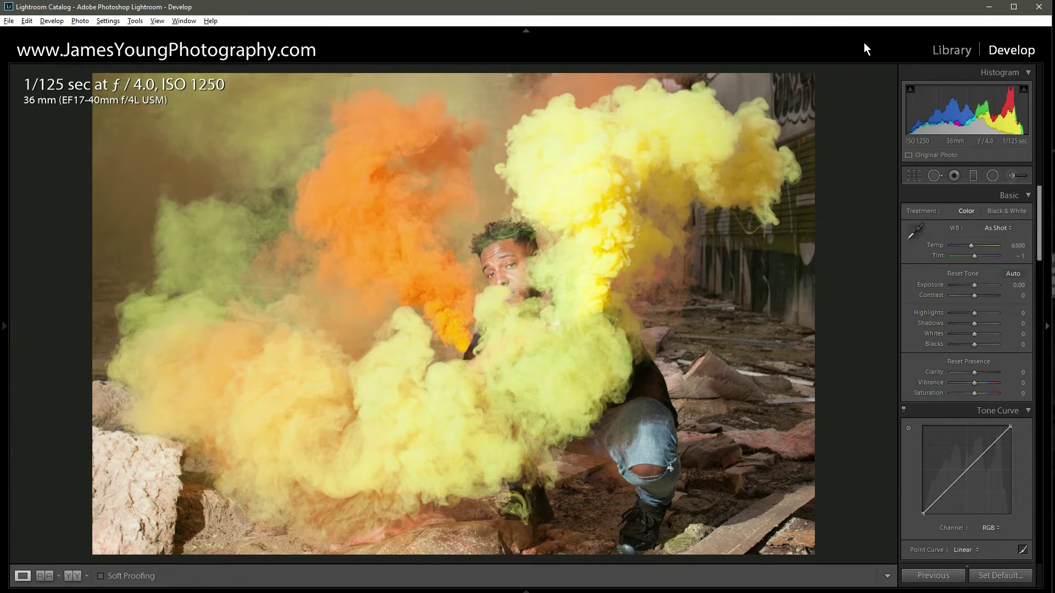
- Compare the finished edit with the unedited smoke photo and inspect its existing crop
{"action": "key", "text": "ctrl+z"}
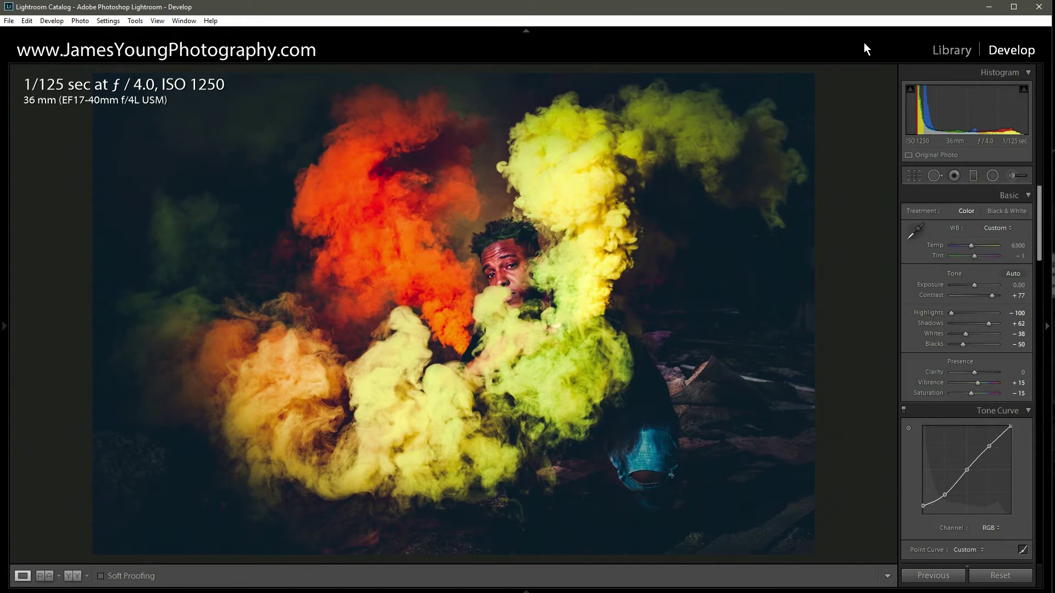
{"action": "key", "text": "ctrl+z"}
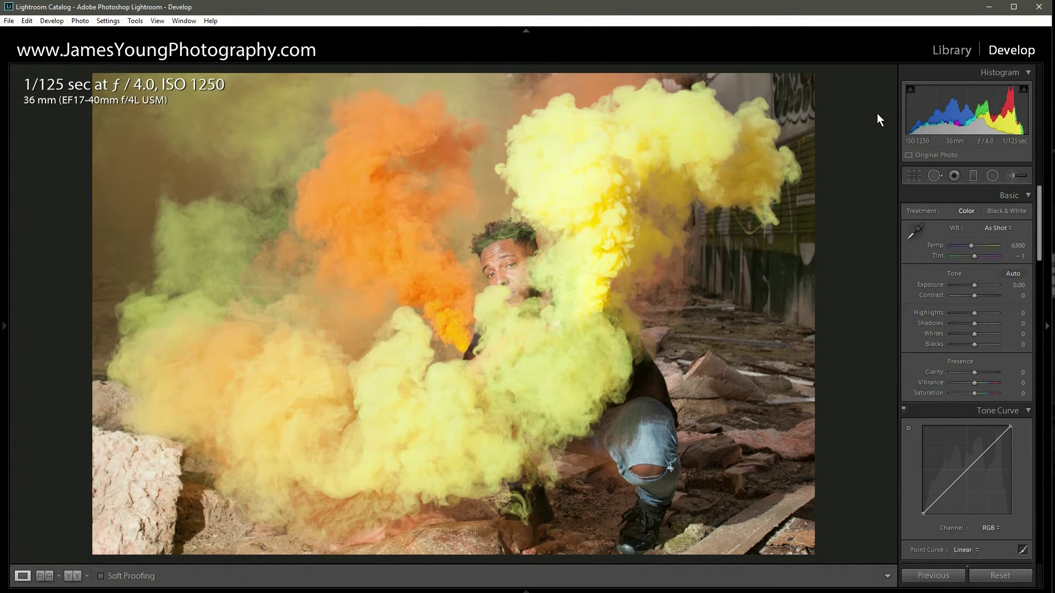
{"action": "left_click", "coordinate": [912, 175]}
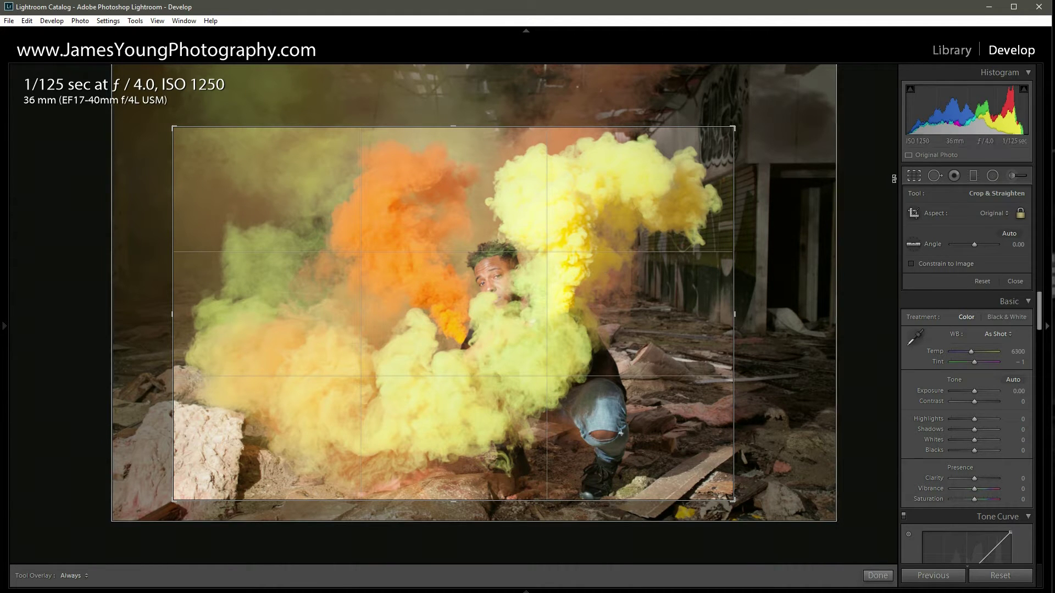
{"action": "left_click", "coordinate": [919, 177]}
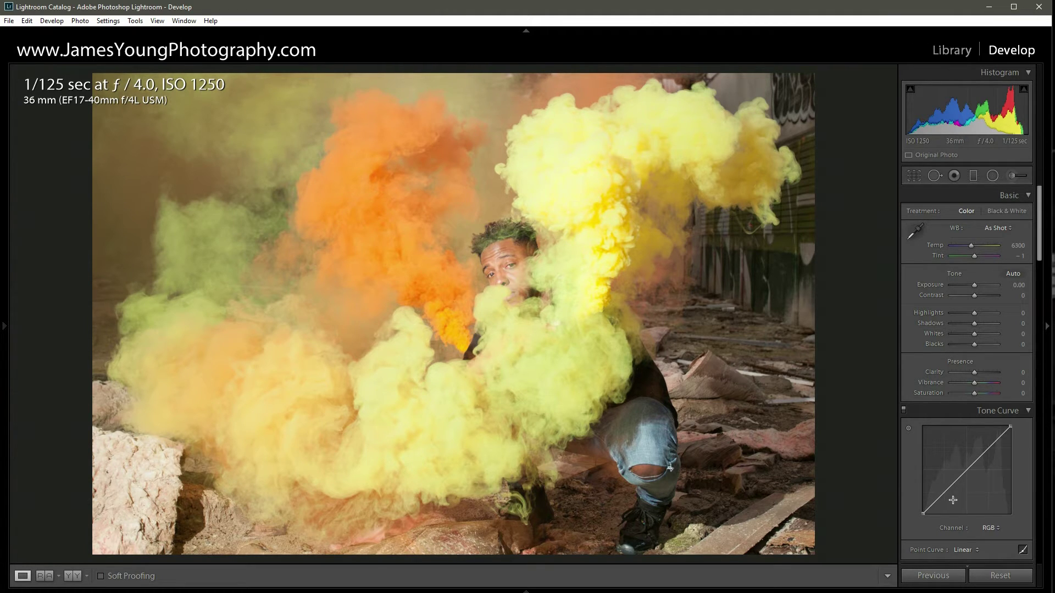
- Apply the Medium Contrast point curve to the photo and set Contrast to +75
{"action": "left_click", "coordinate": [962, 550]}
{"action": "left_click", "coordinate": [958, 576]}
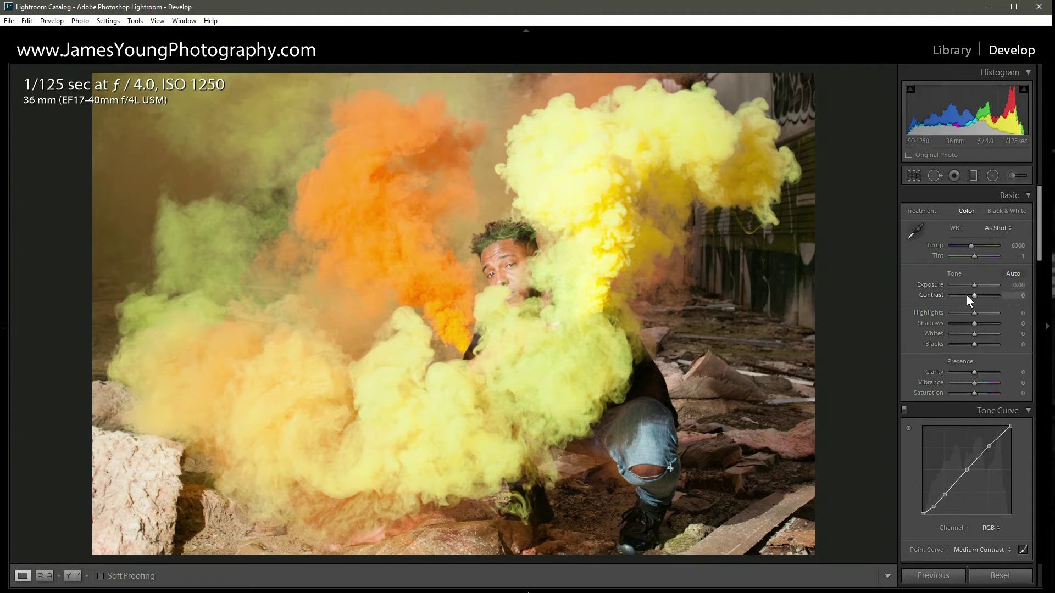
{"action": "left_click_drag", "start_coordinate": [971, 295], "coordinate": [983, 295]}
{"action": "key", "text": "Up"}
{"action": "key", "text": "Up"}
{"action": "key", "text": "Up"}
{"action": "key", "text": "Up"}
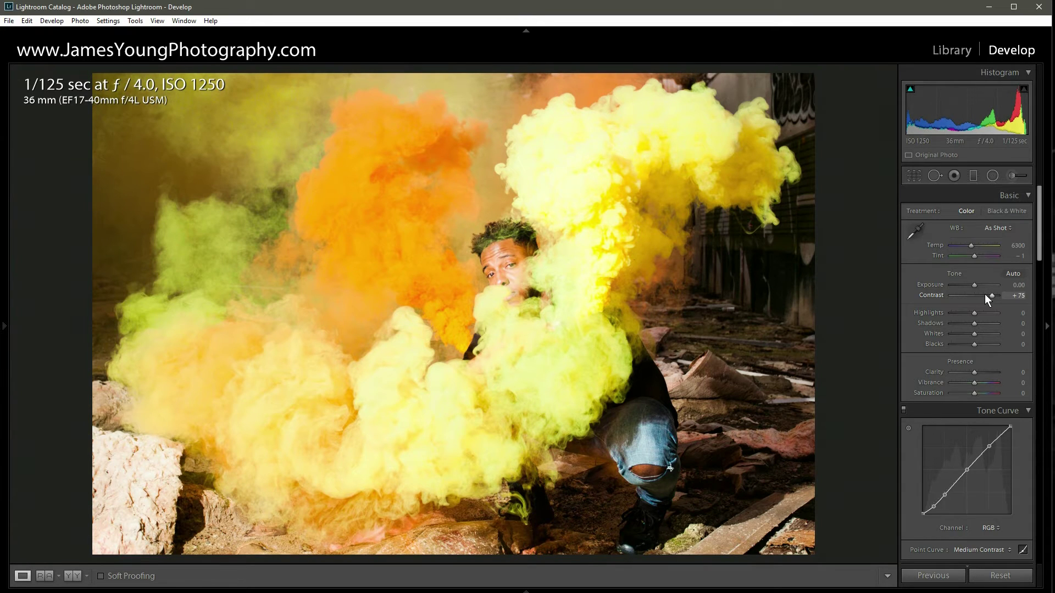
- Lower the photo's Highlights to −100 and raise its Shadows to +65
{"action": "left_click_drag", "start_coordinate": [974, 312], "coordinate": [918, 312]}
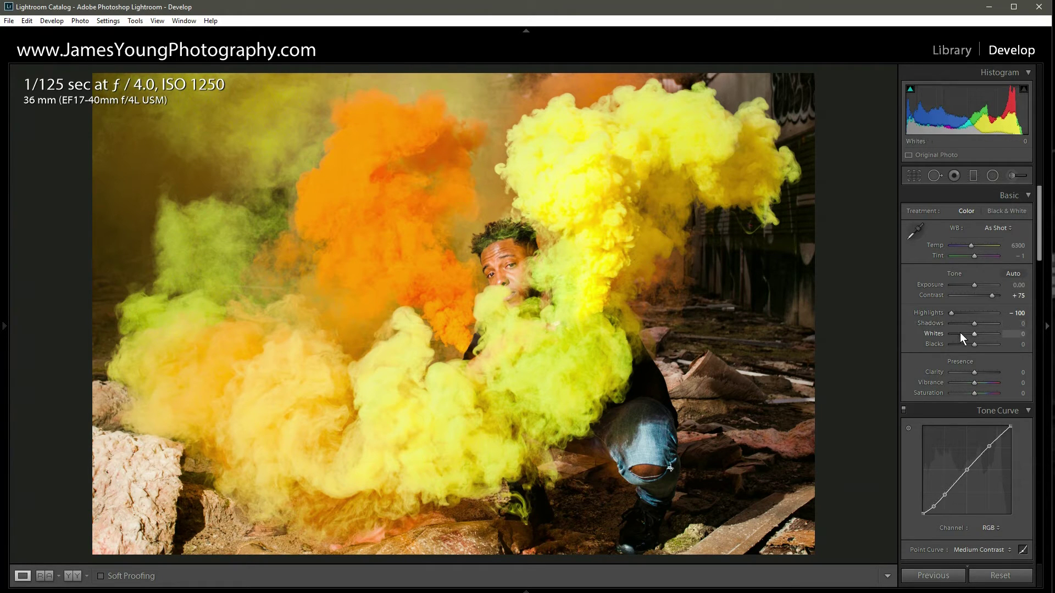
{"action": "left_click_drag", "start_coordinate": [976, 326], "coordinate": [979, 326]}
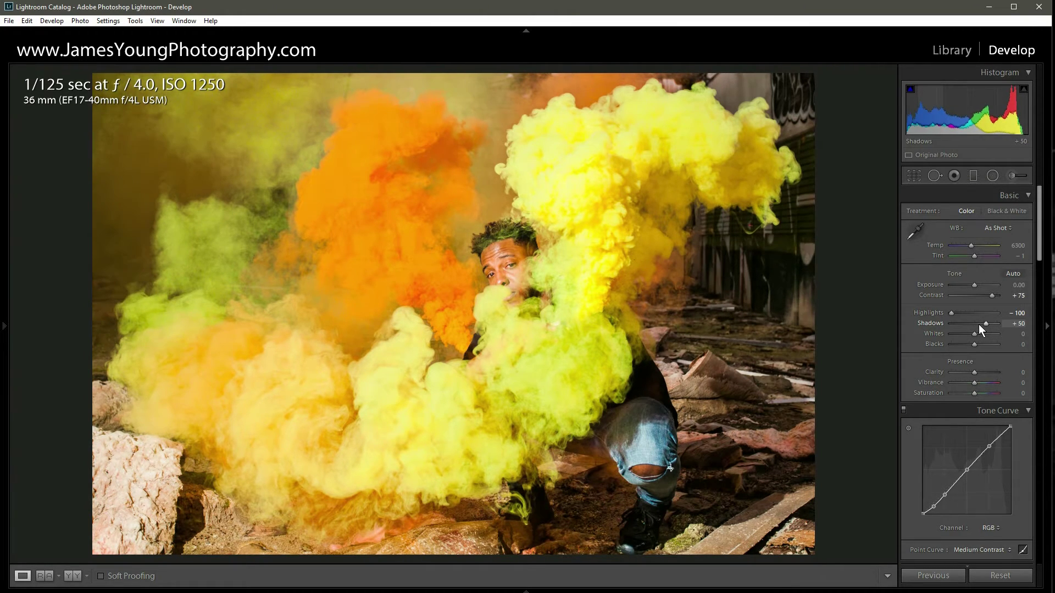
{"action": "key", "text": "Up"}
{"action": "key", "text": "Up"}
{"action": "key", "text": "Up"}
{"action": "key", "text": "Down"}
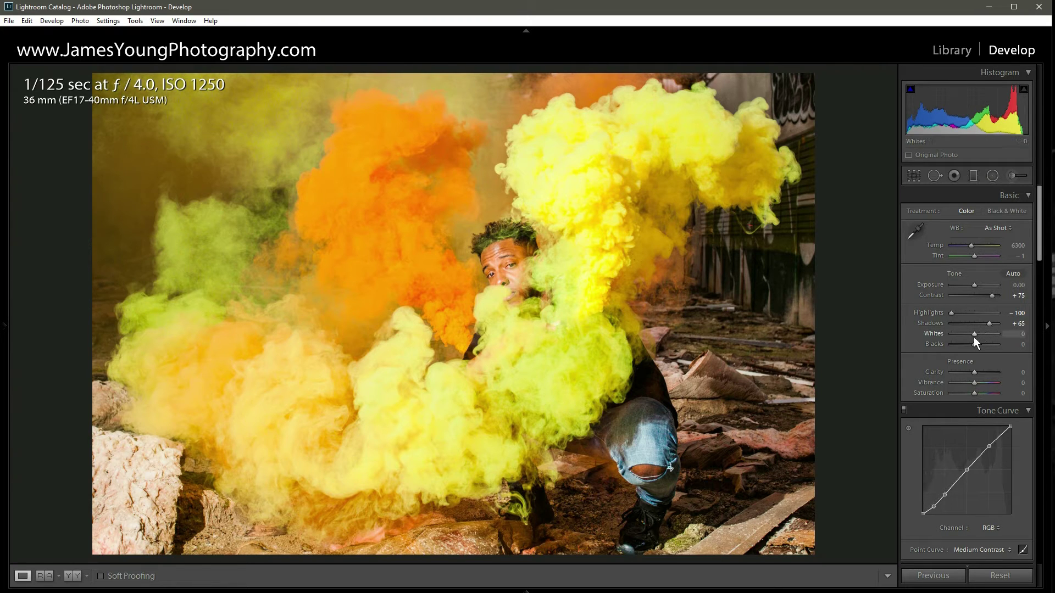
- Set the photo's Whites to −35
{"action": "key", "text": "Down"}
{"action": "key", "text": "Down"}
{"action": "key", "text": "Down"}
{"action": "key", "text": "Down"}
{"action": "key", "text": "Down"}
{"action": "key", "text": "Down"}
{"action": "key", "text": "Down"}
{"action": "key", "text": "Down"}
{"action": "key", "text": "Up"}
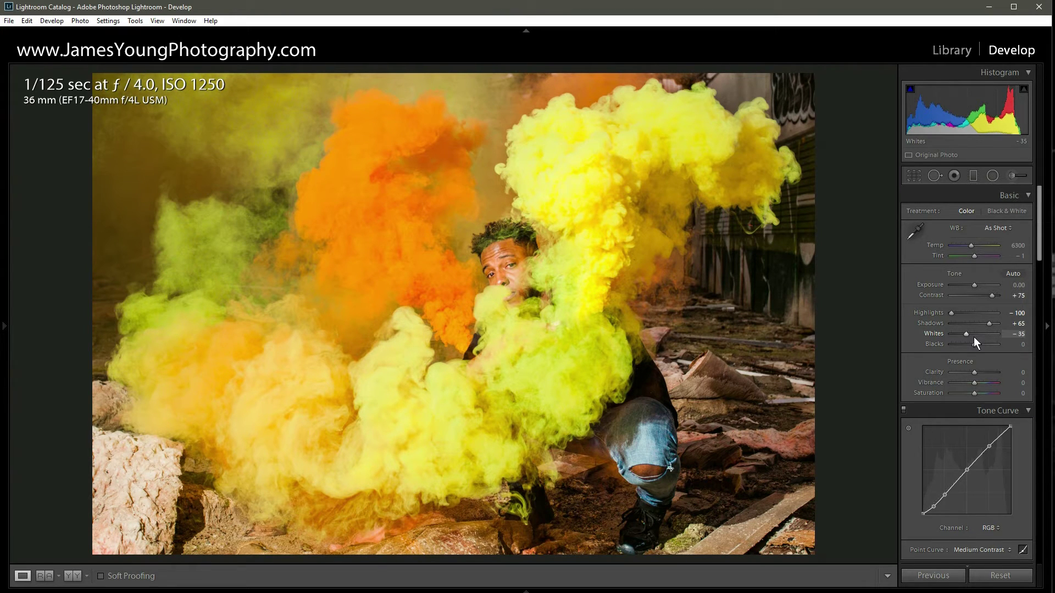
- Set the photo's Blacks to −50
{"action": "key", "text": "Down"}
{"action": "key", "text": "Down"}
{"action": "key", "text": "Down"}
{"action": "key", "text": "Down"}
{"action": "key", "text": "Down"}
{"action": "key", "text": "Down"}
{"action": "key", "text": "Down"}
{"action": "key", "text": "Down"}
{"action": "key", "text": "Down"}
{"action": "key", "text": "Down"}
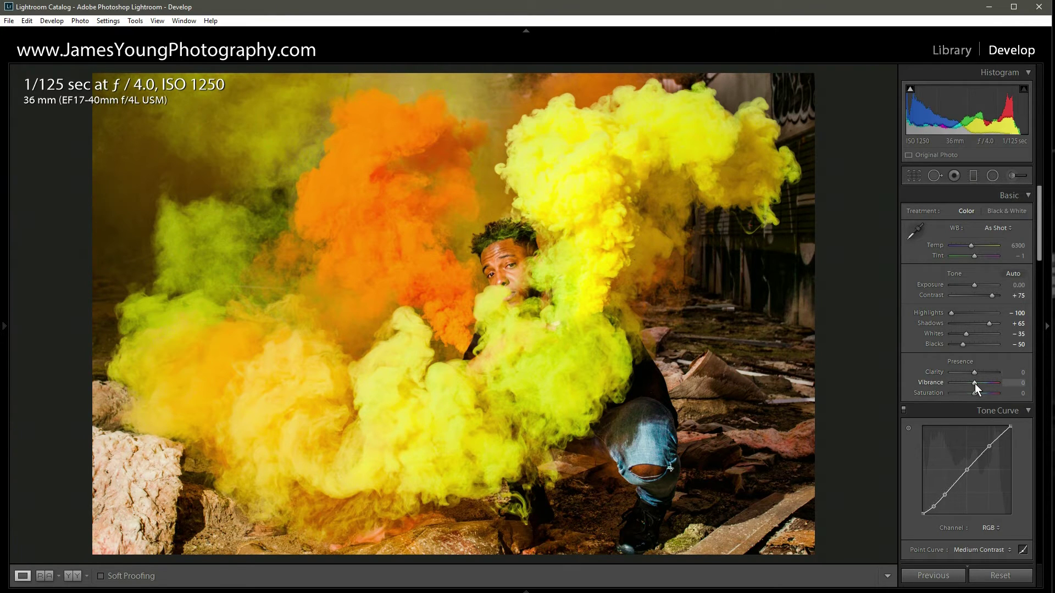
- Set the photo's Vibrance to +15 and Saturation to −15
{"action": "key", "text": "Up"}
{"action": "key", "text": "Up"}
{"action": "key", "text": "Up"}
{"action": "key", "text": "Down"}
{"action": "key", "text": "Down"}
{"action": "key", "text": "Down"}
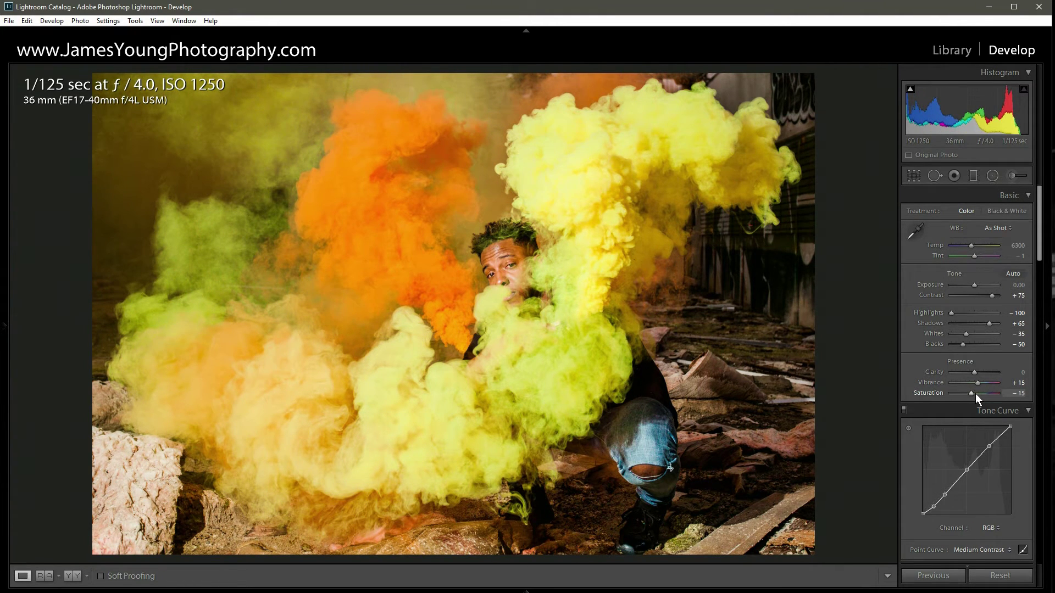
- Tint the highlights with split toning at Hue 60 and Saturation 10
{"action": "scroll", "coordinate": [974, 393], "scroll_direction": "down", "scroll_amount": 3}
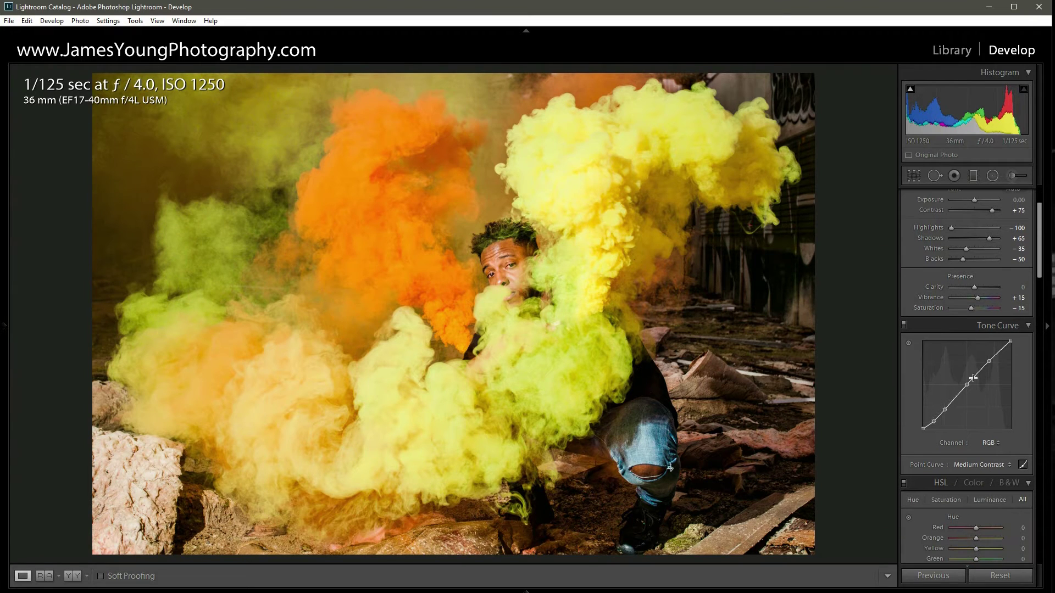
{"action": "left_click_drag", "start_coordinate": [1040, 244], "coordinate": [1031, 353]}
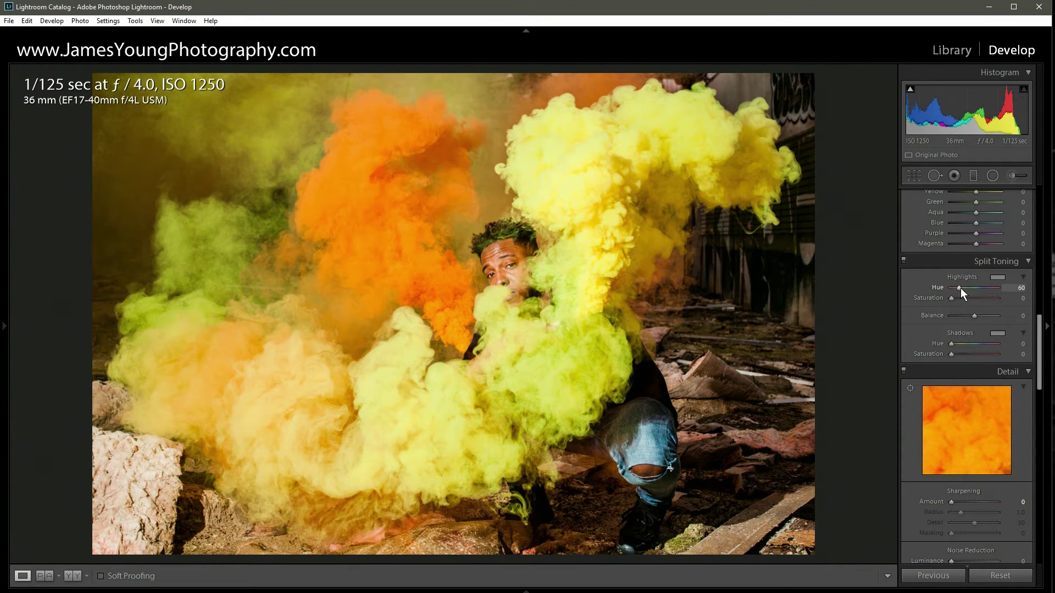
{"action": "scroll", "coordinate": [951, 297], "scroll_direction": "up", "scroll_amount": 2}
{"action": "scroll", "coordinate": [953, 302], "scroll_direction": "up", "scroll_amount": 1}
{"action": "scroll", "coordinate": [956, 301], "scroll_direction": "down", "scroll_amount": 1}
- Tint the shadows blue with split toning at Hue 223 and Saturation 25
{"action": "left_click_drag", "start_coordinate": [951, 343], "coordinate": [978, 345]}
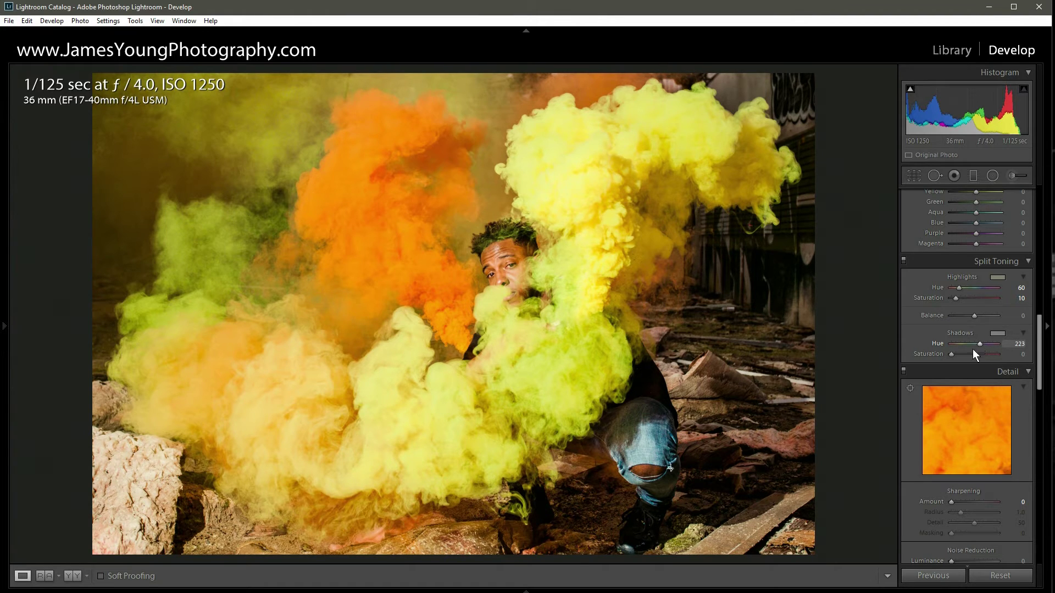
{"action": "scroll", "coordinate": [952, 354], "scroll_direction": "up", "scroll_amount": 3}
{"action": "scroll", "coordinate": [953, 358], "scroll_direction": "up", "scroll_amount": 10}
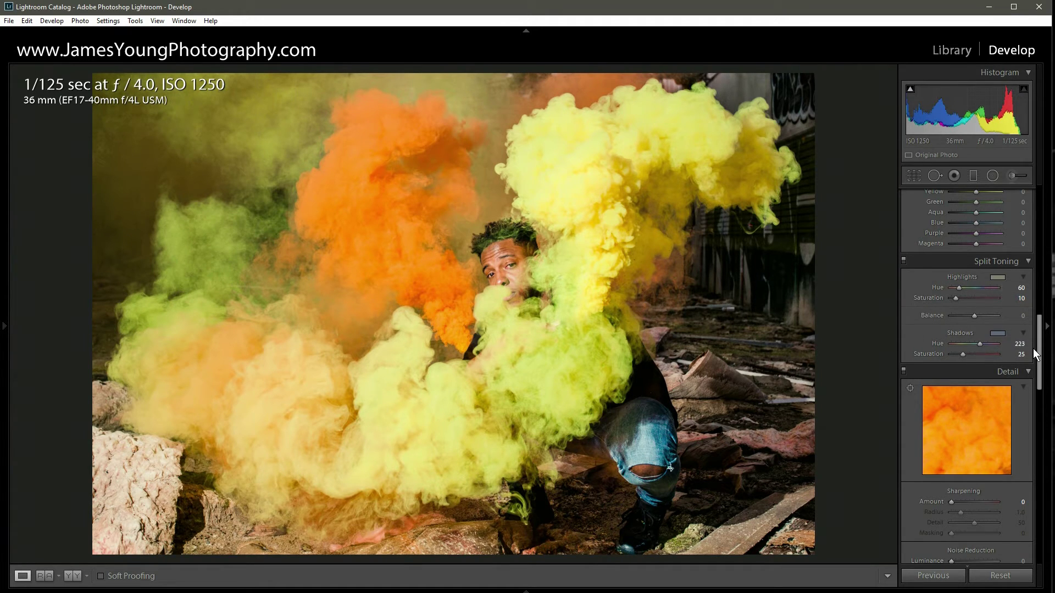
- Paint an adjustment brush mask over the smoke clouds with Clarity 67, Dehaze 31, other effects reset and brush size 22
{"action": "left_click_drag", "start_coordinate": [1040, 346], "coordinate": [1042, 249]}
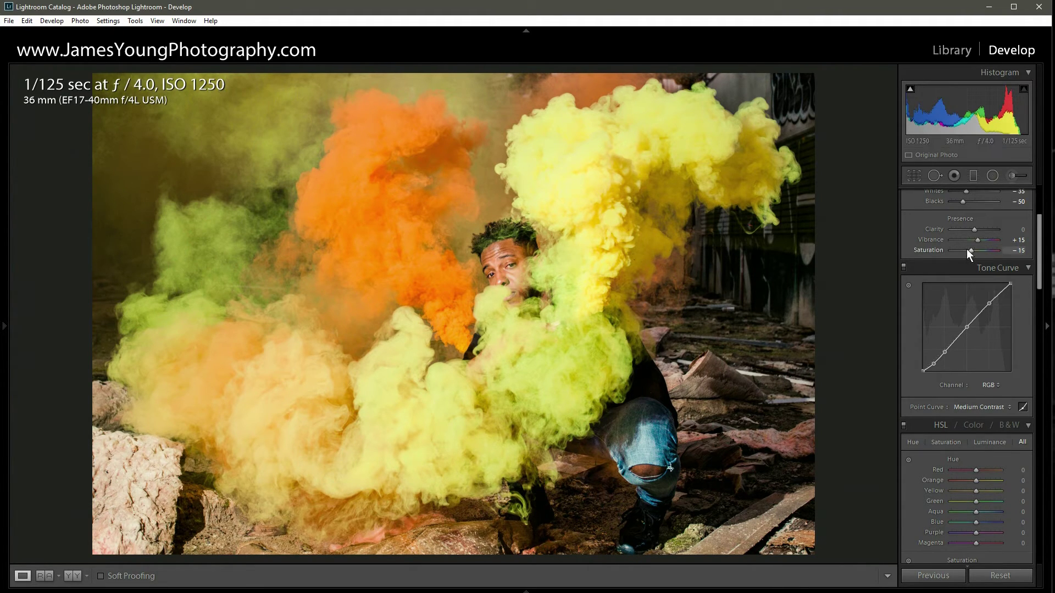
{"action": "left_click_drag", "start_coordinate": [1039, 253], "coordinate": [1033, 187]}
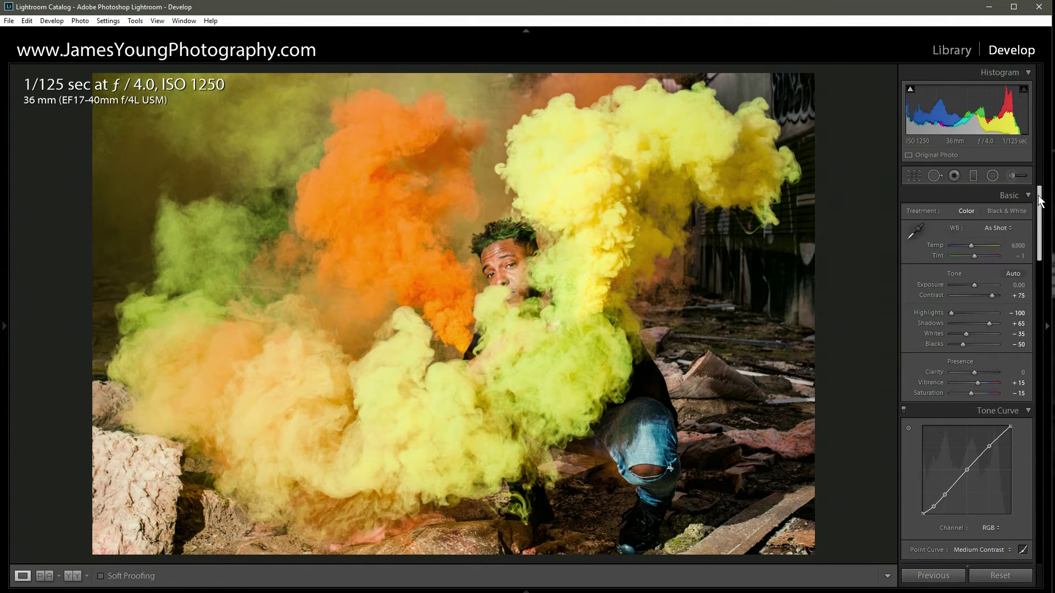
{"action": "left_click", "coordinate": [1015, 179]}
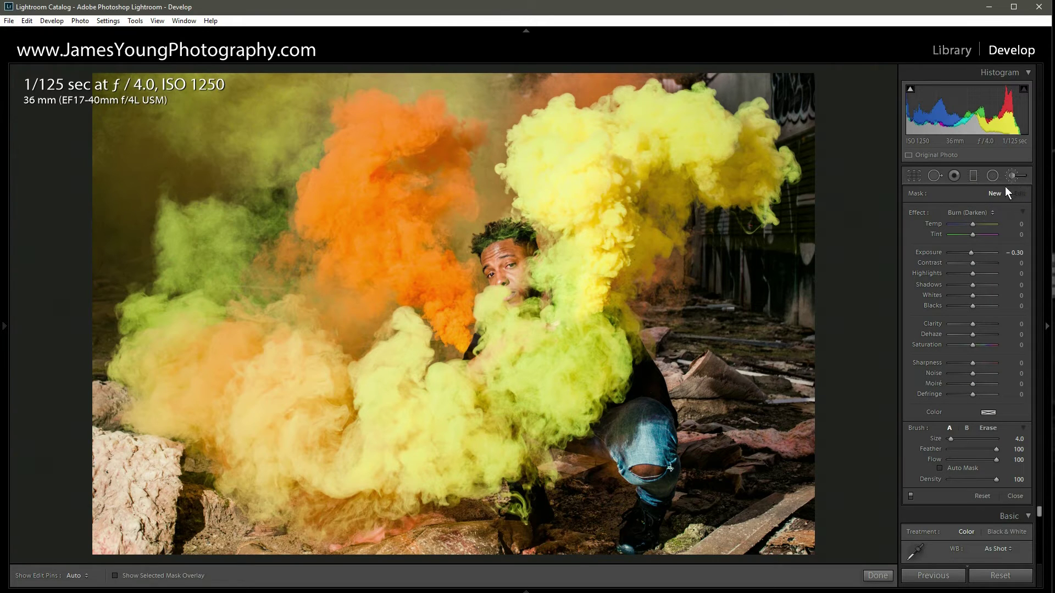
{"action": "double_click", "coordinate": [922, 213]}
{"action": "left_click_drag", "start_coordinate": [971, 334], "coordinate": [974, 334]}
{"action": "scroll", "coordinate": [697, 152], "scroll_direction": "up", "scroll_amount": 5}
{"action": "scroll", "coordinate": [730, 157], "scroll_direction": "up", "scroll_amount": 1}
{"action": "mouse_move", "coordinate": [769, 165]}
{"action": "left_mouse_down"}
{"action": "mouse_move", "coordinate": [671, 157]}
{"action": "mouse_move", "coordinate": [627, 121]}
{"action": "mouse_move", "coordinate": [618, 148]}
{"action": "mouse_move", "coordinate": [660, 237]}
{"action": "mouse_move", "coordinate": [621, 325]}
{"action": "mouse_move", "coordinate": [549, 385]}
{"action": "mouse_move", "coordinate": [467, 357]}
{"action": "mouse_move", "coordinate": [486, 410]}
{"action": "mouse_move", "coordinate": [451, 495]}
{"action": "mouse_move", "coordinate": [330, 484]}
{"action": "mouse_move", "coordinate": [242, 371]}
{"action": "mouse_move", "coordinate": [181, 258]}
{"action": "mouse_move", "coordinate": [242, 203]}
{"action": "mouse_move", "coordinate": [185, 97]}
{"action": "mouse_move", "coordinate": [275, 99]}
{"action": "mouse_move", "coordinate": [141, 193]}
{"action": "mouse_move", "coordinate": [234, 270]}
{"action": "mouse_move", "coordinate": [331, 232]}
{"action": "mouse_move", "coordinate": [456, 263]}
{"action": "mouse_move", "coordinate": [373, 247]}
{"action": "mouse_move", "coordinate": [332, 126]}
{"action": "mouse_move", "coordinate": [473, 138]}
{"action": "mouse_move", "coordinate": [524, 101]}
{"action": "mouse_move", "coordinate": [606, 96]}
{"action": "mouse_move", "coordinate": [659, 176]}
{"action": "mouse_move", "coordinate": [621, 340]}
{"action": "mouse_move", "coordinate": [402, 435]}
{"action": "mouse_move", "coordinate": [357, 511]}
{"action": "mouse_move", "coordinate": [203, 461]}
{"action": "mouse_move", "coordinate": [199, 319]}
{"action": "left_mouse_up"}
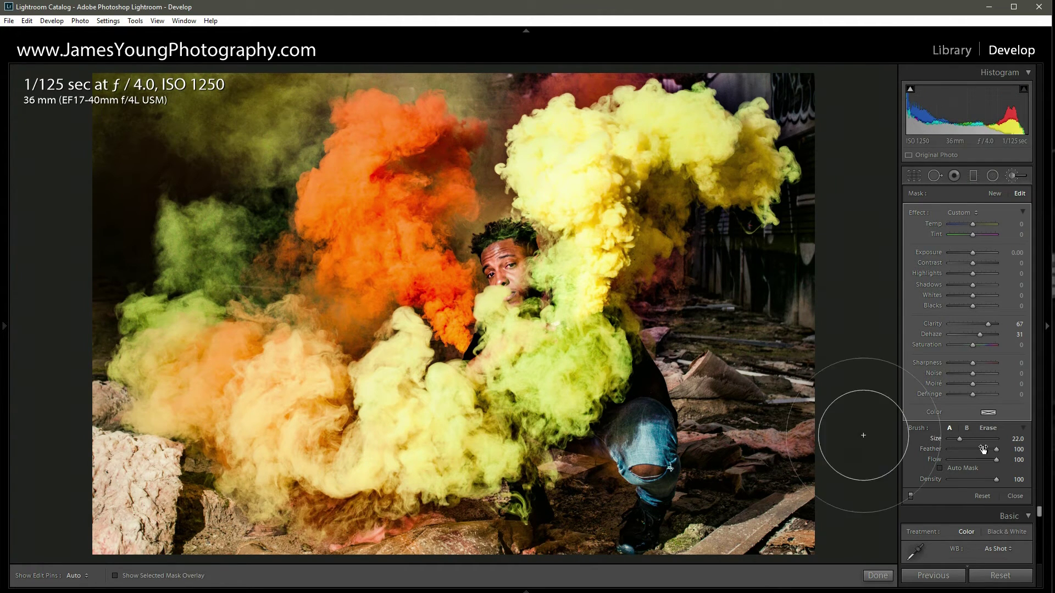
- Extend the brush mask over the gap between the orange and yellow smoke at size 17 and compare the photo without the brush effect
{"action": "left_click", "coordinate": [988, 428]}
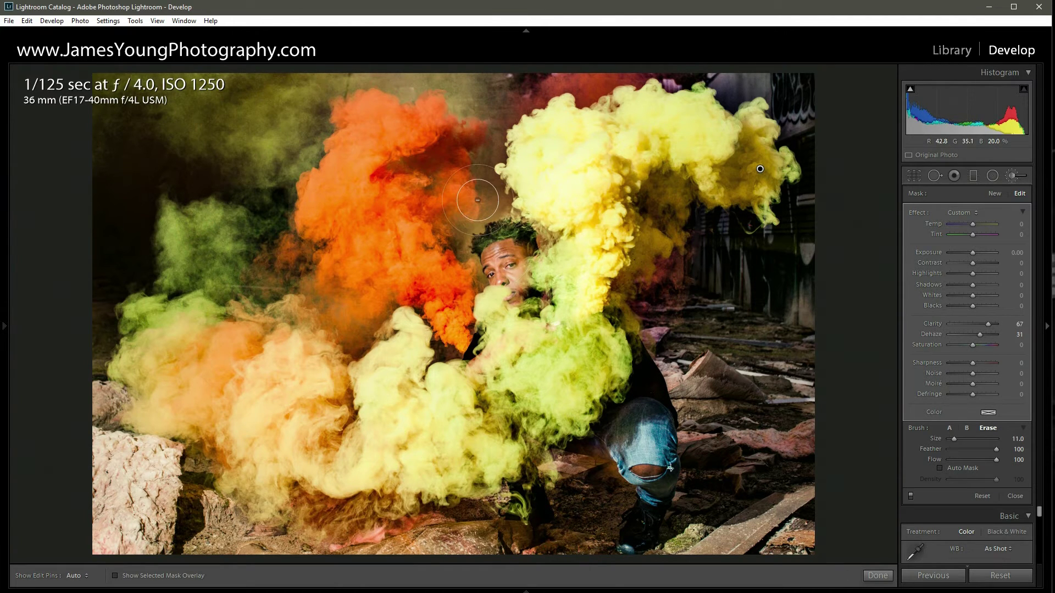
{"action": "left_click", "coordinate": [949, 428]}
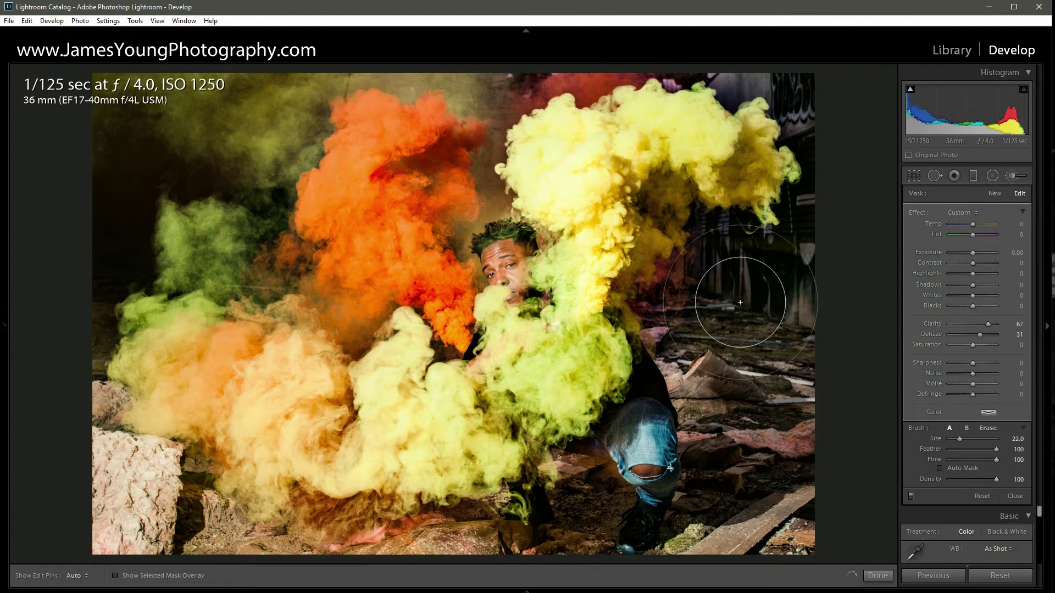
{"action": "scroll", "coordinate": [481, 178], "scroll_direction": "down", "scroll_amount": 5}
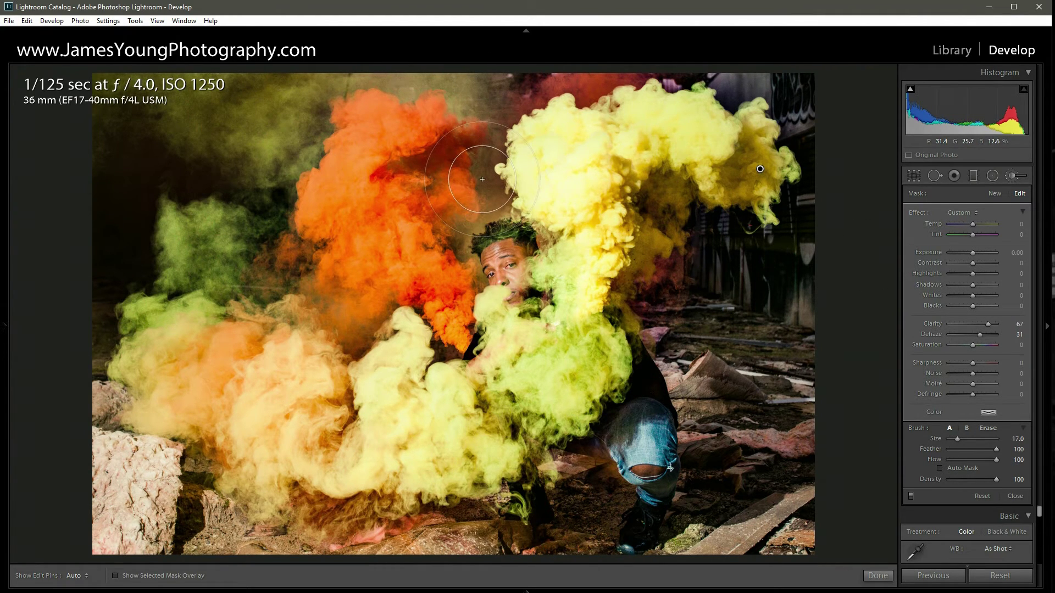
{"action": "mouse_move", "coordinate": [482, 179]}
{"action": "left_mouse_down"}
{"action": "mouse_move", "coordinate": [498, 187]}
{"action": "mouse_move", "coordinate": [462, 189]}
{"action": "mouse_move", "coordinate": [440, 220]}
{"action": "mouse_move", "coordinate": [464, 197]}
{"action": "mouse_move", "coordinate": [597, 188]}
{"action": "left_mouse_up"}
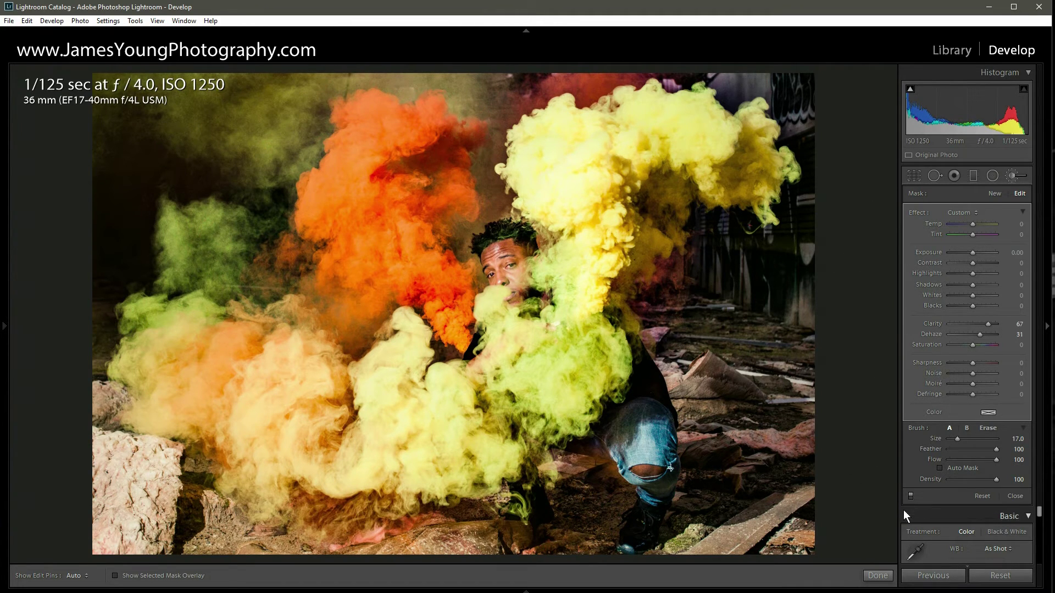
{"action": "left_click", "coordinate": [911, 496]}
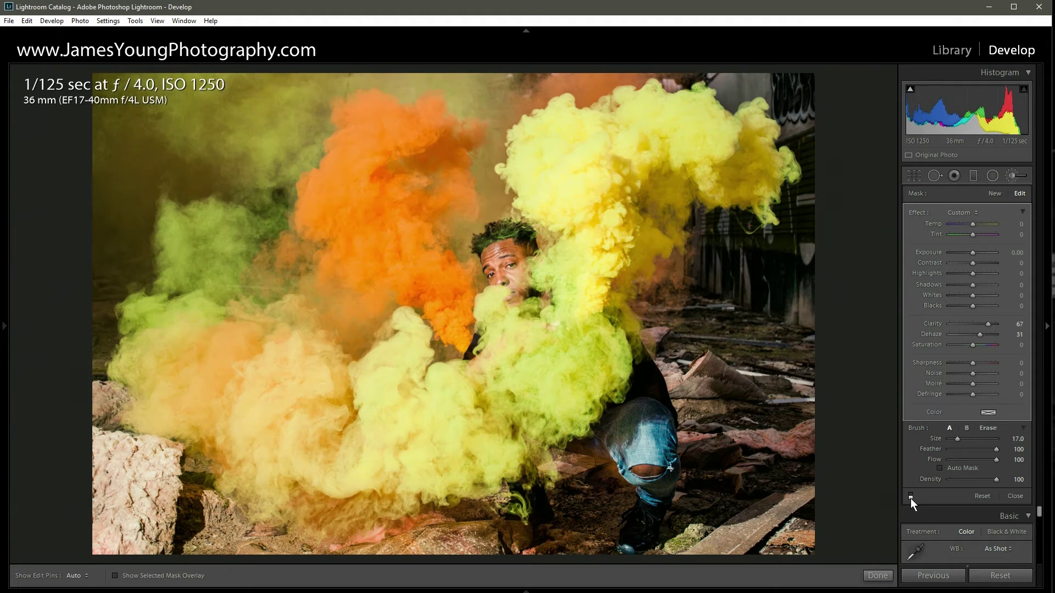
{"action": "left_click", "coordinate": [911, 497]}
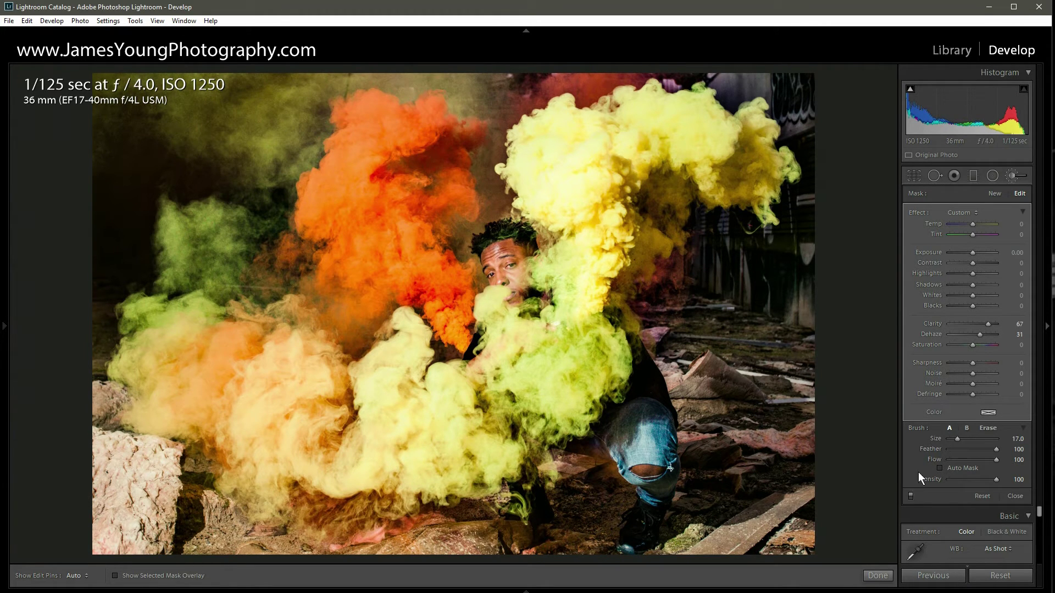
- Create a new brush mask with the Burn (Darken) effect at Exposure −0.30 and paint it over the man's face
{"action": "left_click", "coordinate": [995, 194]}
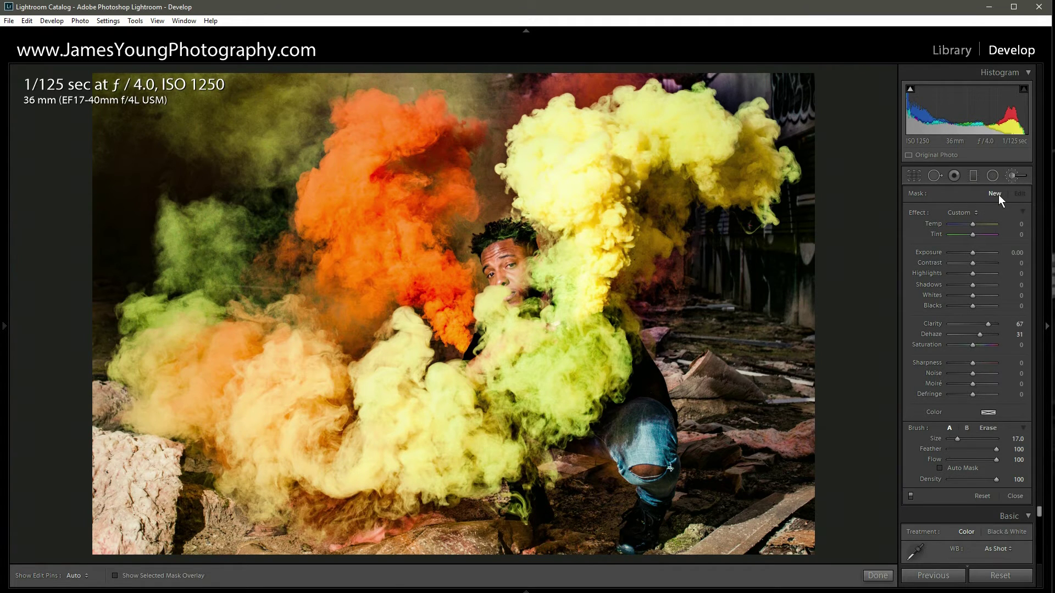
{"action": "double_click", "coordinate": [920, 211]}
{"action": "scroll", "coordinate": [974, 253], "scroll_direction": "down", "scroll_amount": 2}
{"action": "scroll", "coordinate": [504, 260], "scroll_direction": "down", "scroll_amount": 5}
{"action": "mouse_move", "coordinate": [504, 260]}
{"action": "left_mouse_down"}
{"action": "mouse_move", "coordinate": [497, 247]}
{"action": "mouse_move", "coordinate": [514, 252]}
{"action": "mouse_move", "coordinate": [516, 285]}
{"action": "mouse_move", "coordinate": [477, 279]}
{"action": "mouse_move", "coordinate": [519, 297]}
{"action": "mouse_move", "coordinate": [519, 265]}
{"action": "left_mouse_up"}
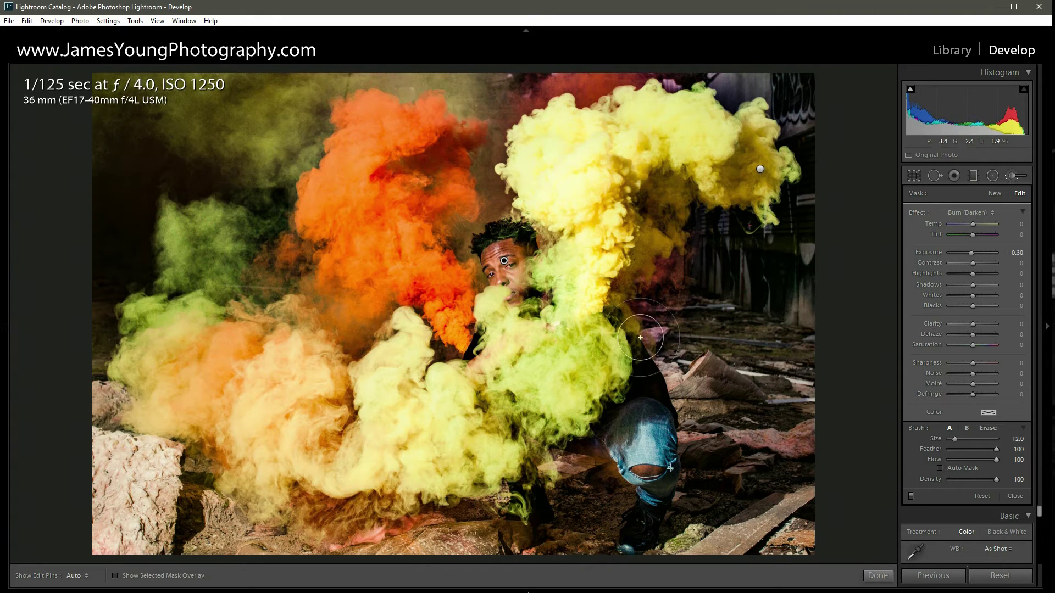
- Darken the photo's lower-left corner with a diagonal graduated filter at Exposure −2.10 reaching toward the centre
{"action": "left_click", "coordinate": [968, 180]}
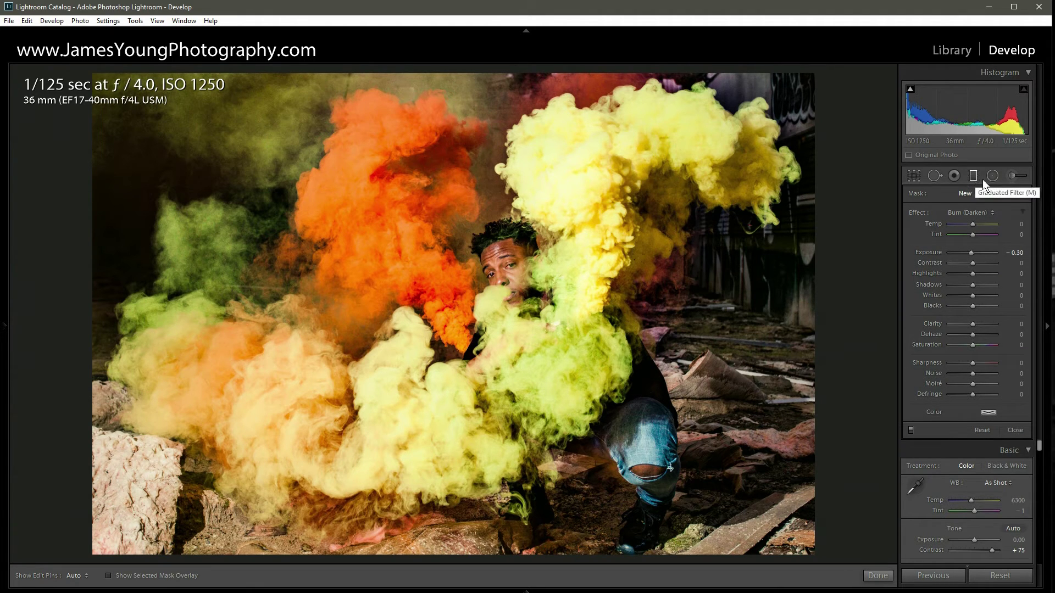
{"action": "left_click", "coordinate": [974, 175]}
{"action": "left_click", "coordinate": [974, 175]}
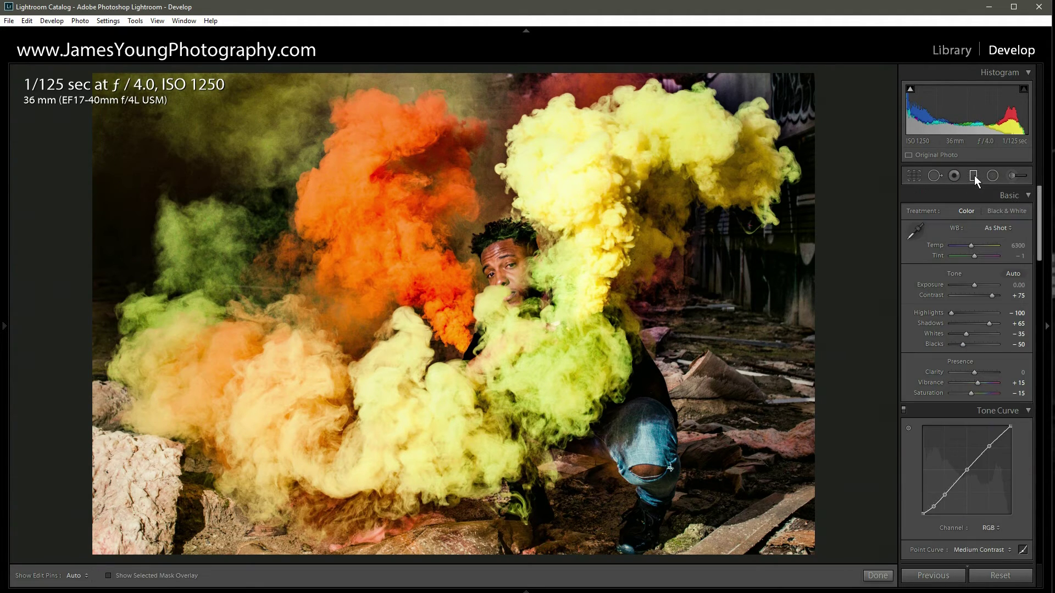
{"action": "double_click", "coordinate": [972, 253]}
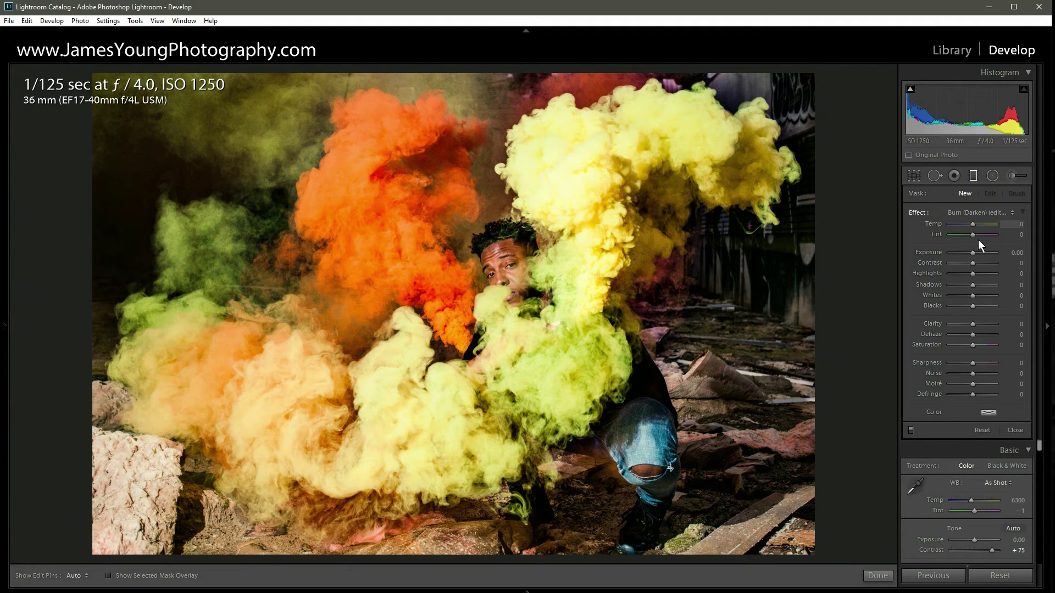
{"action": "left_click_drag", "start_coordinate": [971, 252], "coordinate": [971, 253]}
{"action": "key", "text": "Down"}
{"action": "key", "text": "Down"}
{"action": "key", "text": "Down"}
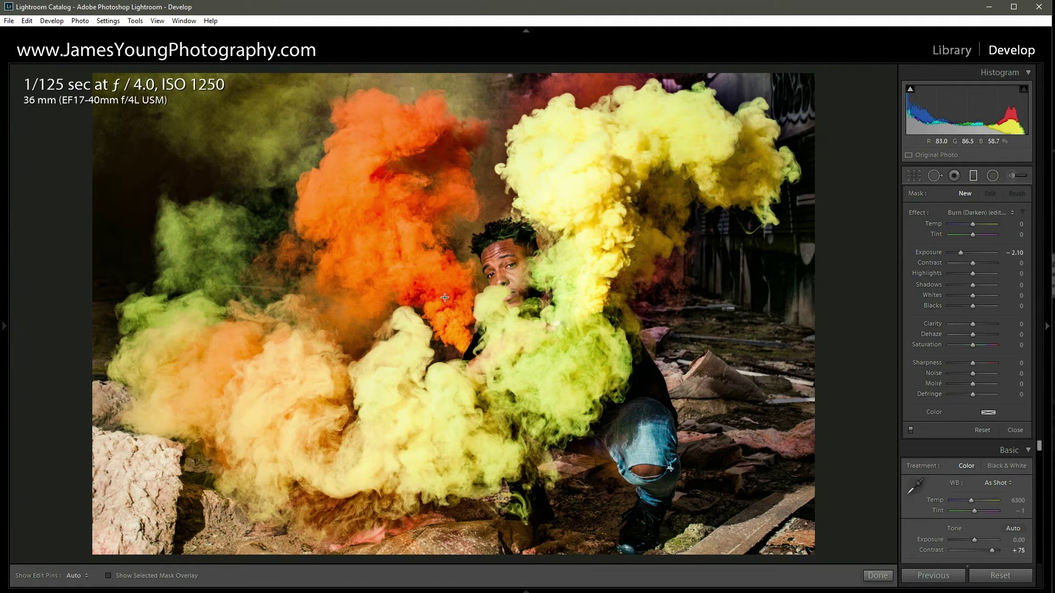
{"action": "mouse_move", "coordinate": [67, 551]}
{"action": "left_mouse_down"}
{"action": "mouse_move", "coordinate": [349, 352]}
{"action": "mouse_move", "coordinate": [360, 354]}
{"action": "left_mouse_up"}
{"action": "left_click_drag", "start_coordinate": [217, 447], "coordinate": [215, 447]}
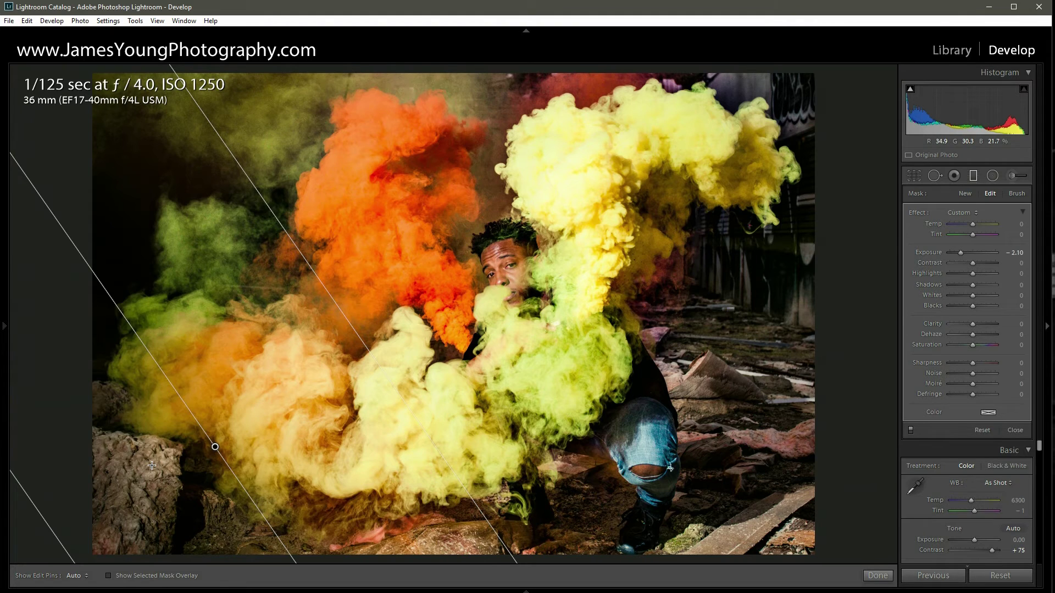
{"action": "mouse_move", "coordinate": [214, 446]}
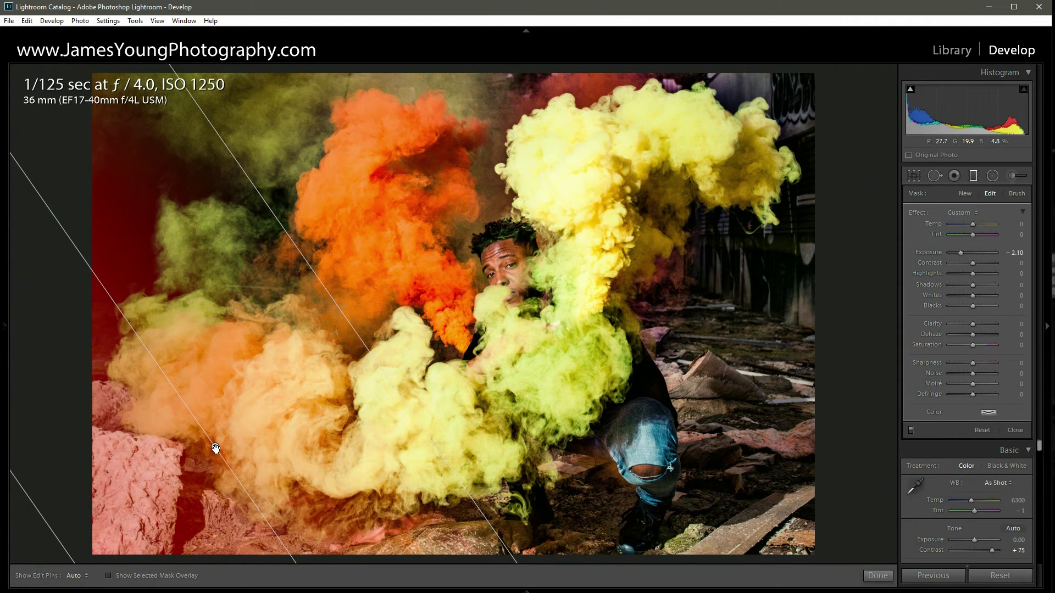
{"action": "left_click", "coordinate": [974, 179]}
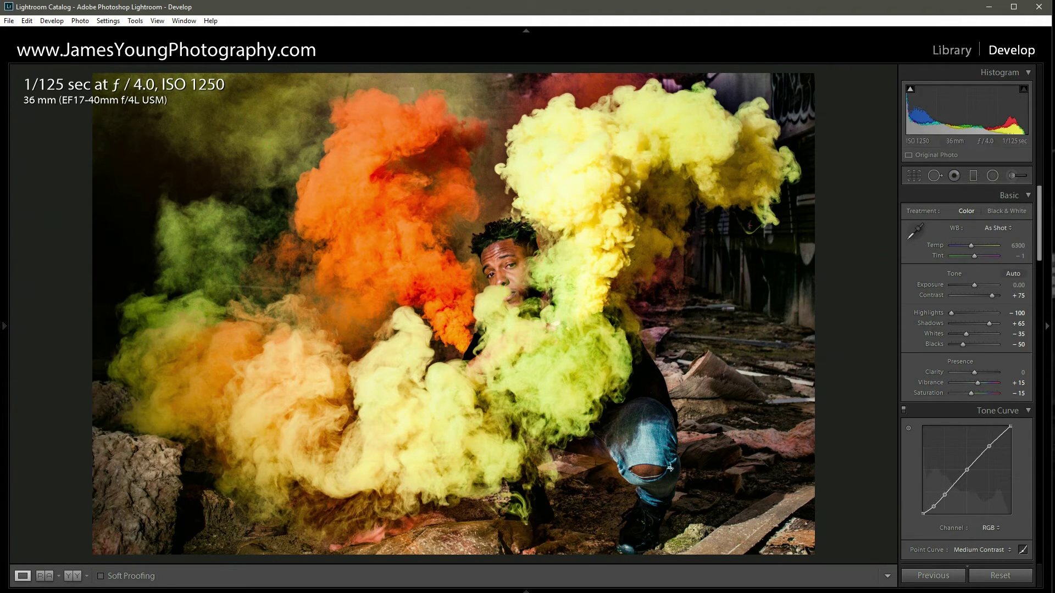
- Brush a new adjustment mask at Exposure −0.40 and size 13 over the rock in the photo's lower-left corner
{"action": "left_click", "coordinate": [1017, 182]}
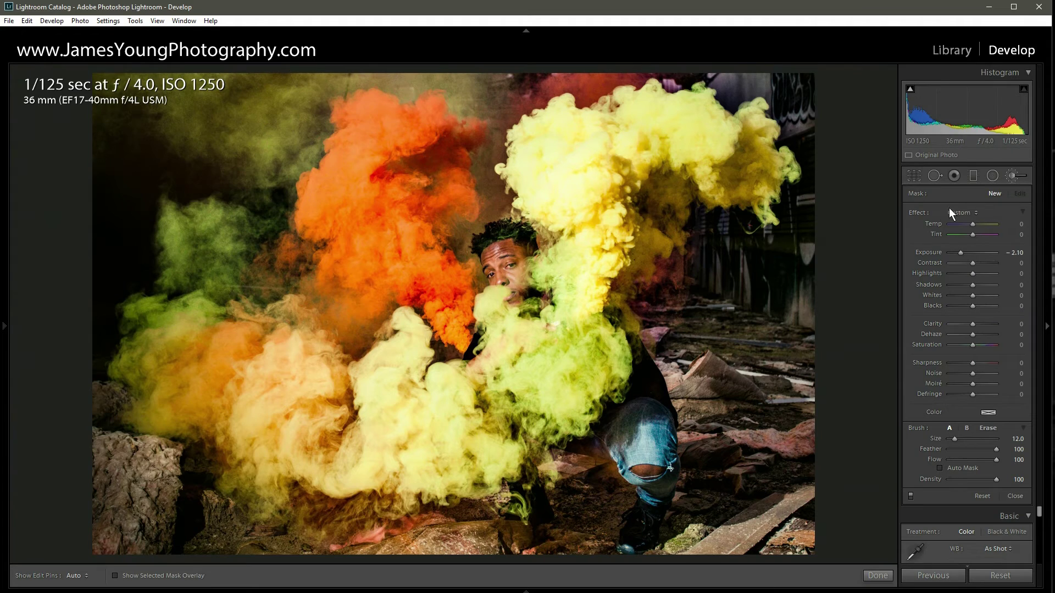
{"action": "double_click", "coordinate": [916, 212]}
{"action": "left_click_drag", "start_coordinate": [972, 254], "coordinate": [971, 254]}
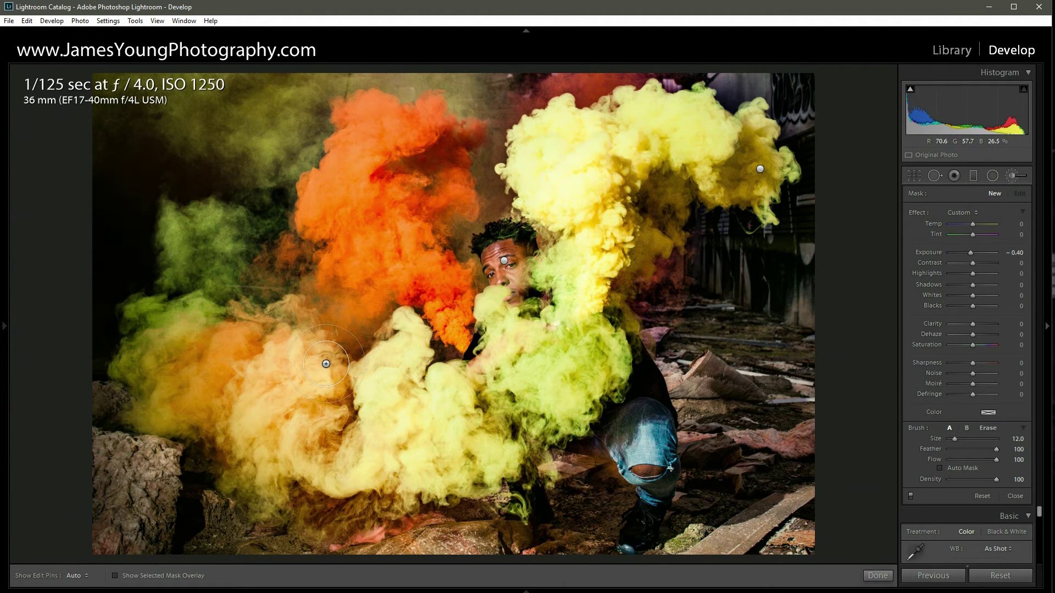
{"action": "key", "text": "h"}
{"action": "scroll", "coordinate": [165, 462], "scroll_direction": "up", "scroll_amount": 1}
{"action": "left_click_drag", "start_coordinate": [165, 462], "coordinate": [190, 459]}
{"action": "key", "text": "h"}
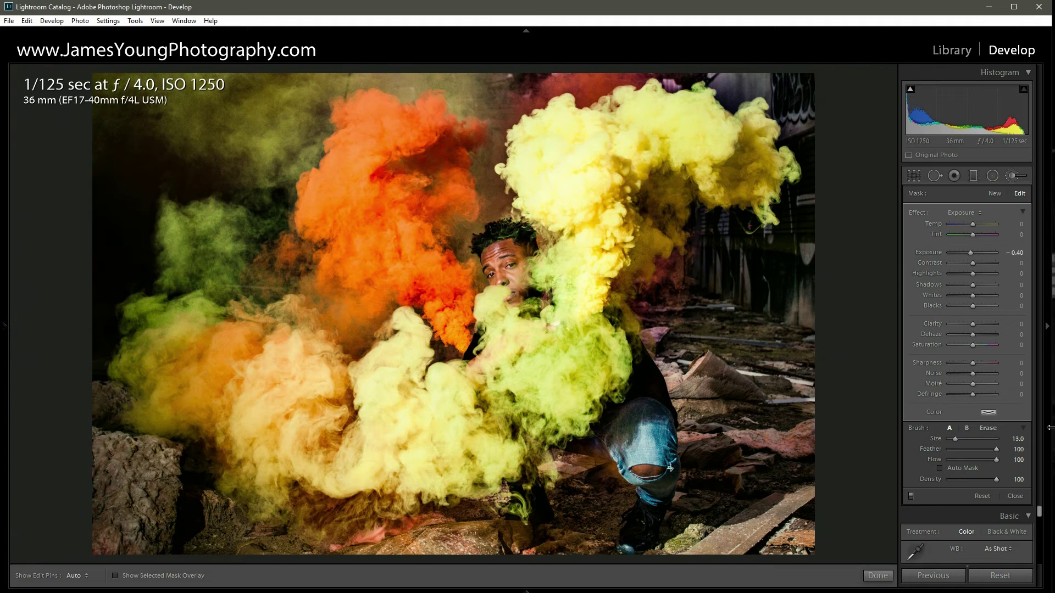
{"action": "left_click", "coordinate": [1015, 176]}
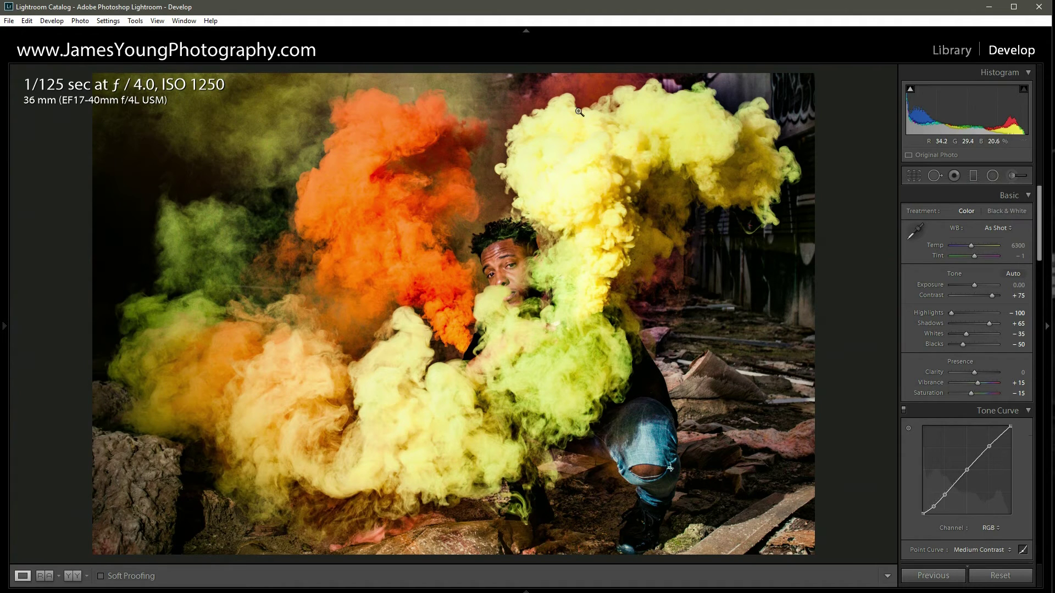
- Add shadow, midtone and highlight points to the Blue channel tone curve, lower the highlight point to about 68.2%, and slightly raise the black point
{"action": "scroll", "coordinate": [927, 236], "scroll_direction": "down", "scroll_amount": 3}
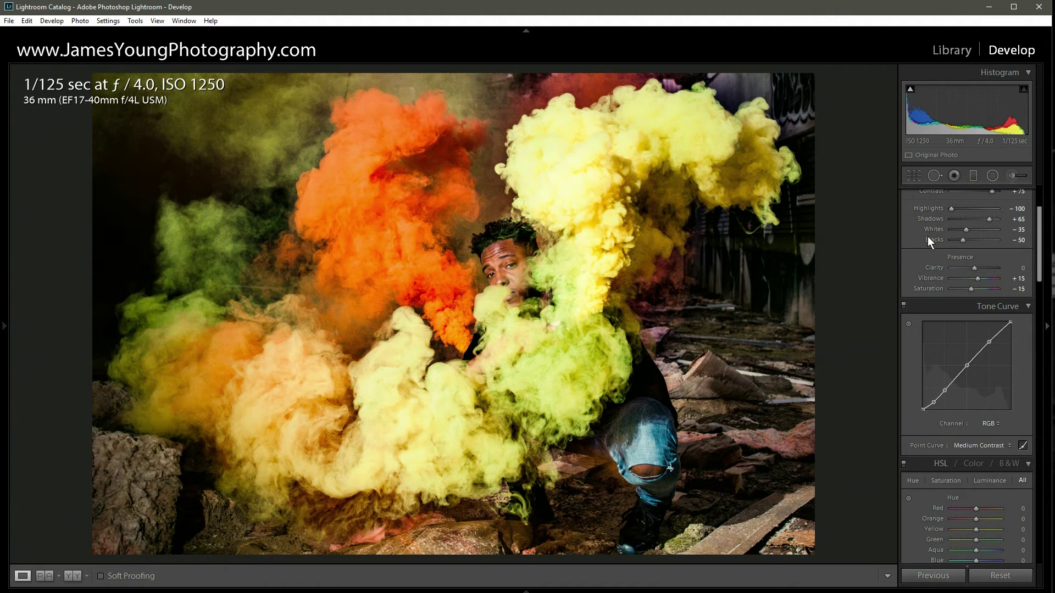
{"action": "left_click_drag", "start_coordinate": [1039, 241], "coordinate": [1045, 326]}
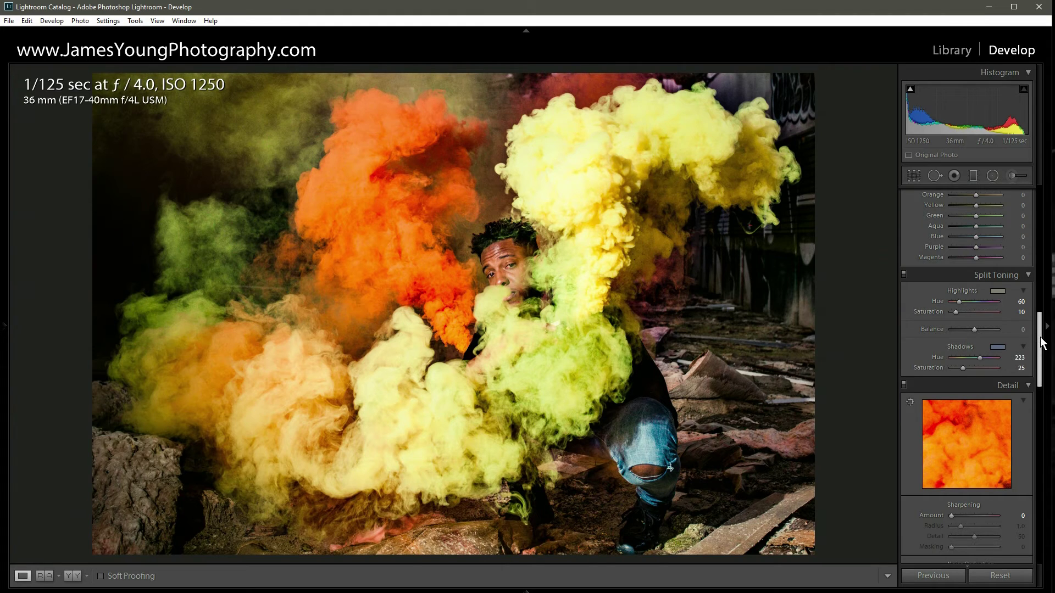
{"action": "left_click_drag", "start_coordinate": [1042, 343], "coordinate": [1031, 242]}
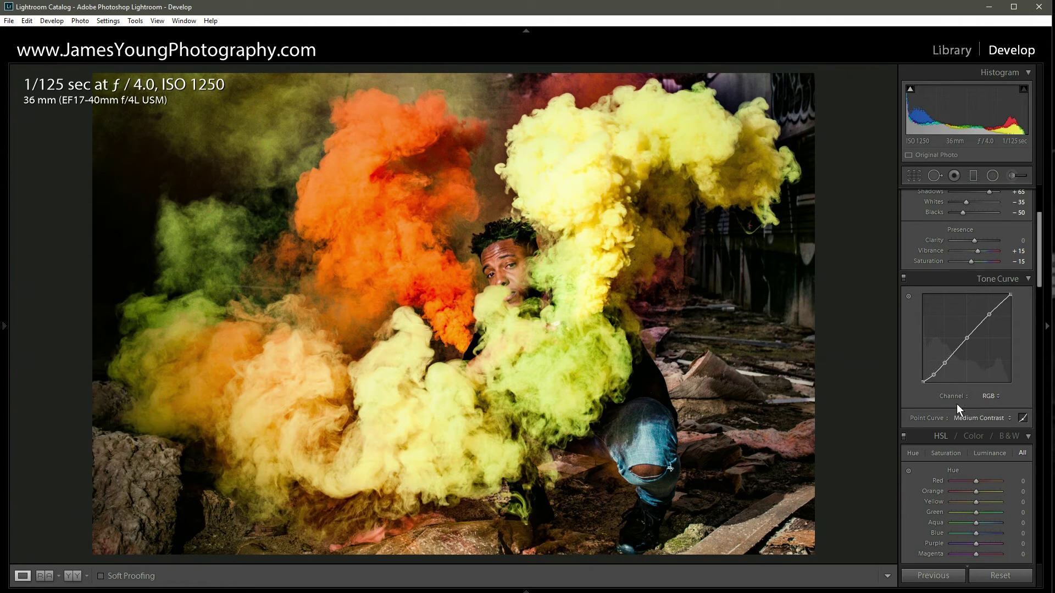
{"action": "left_click", "coordinate": [990, 396]}
{"action": "left_click", "coordinate": [997, 393]}
{"action": "left_click", "coordinate": [994, 396]}
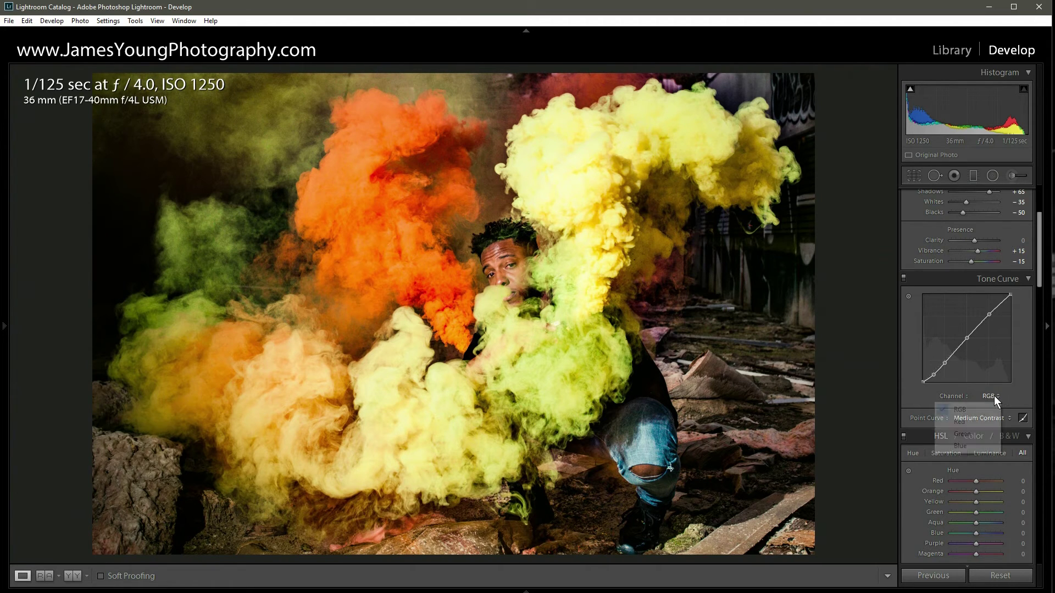
{"action": "left_click", "coordinate": [974, 446]}
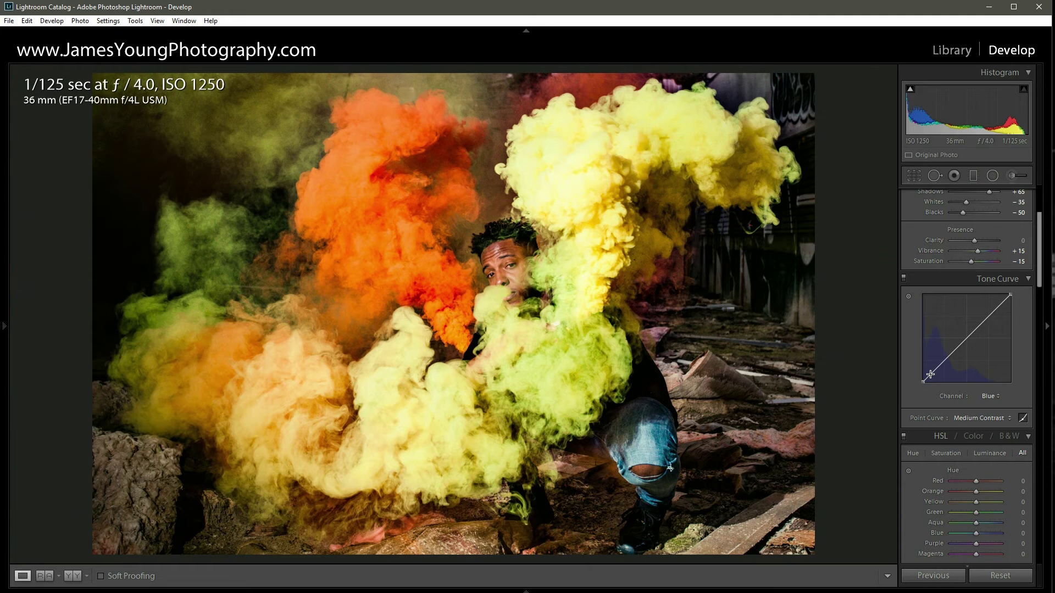
{"action": "left_click", "coordinate": [966, 338]}
{"action": "left_click", "coordinate": [987, 317]}
{"action": "left_click", "coordinate": [944, 360]}
{"action": "left_click_drag", "start_coordinate": [988, 317], "coordinate": [988, 322]}
{"action": "left_click_drag", "start_coordinate": [923, 380], "coordinate": [923, 379]}
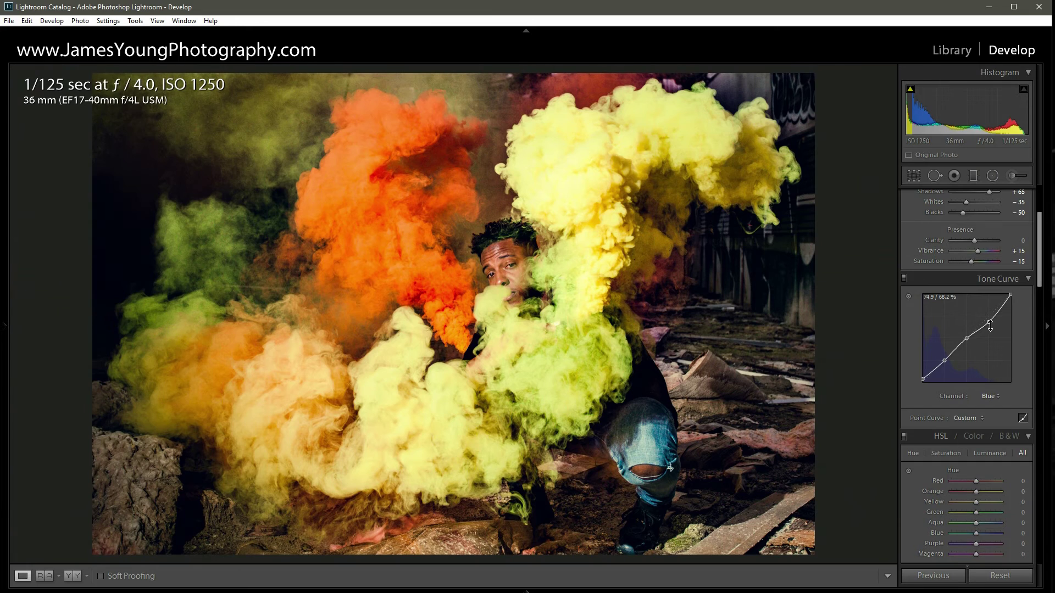
- On the RGB channel's tone curve, remove the lowest shadow point and raise the black point for faded blacks
{"action": "left_click", "coordinate": [989, 397]}
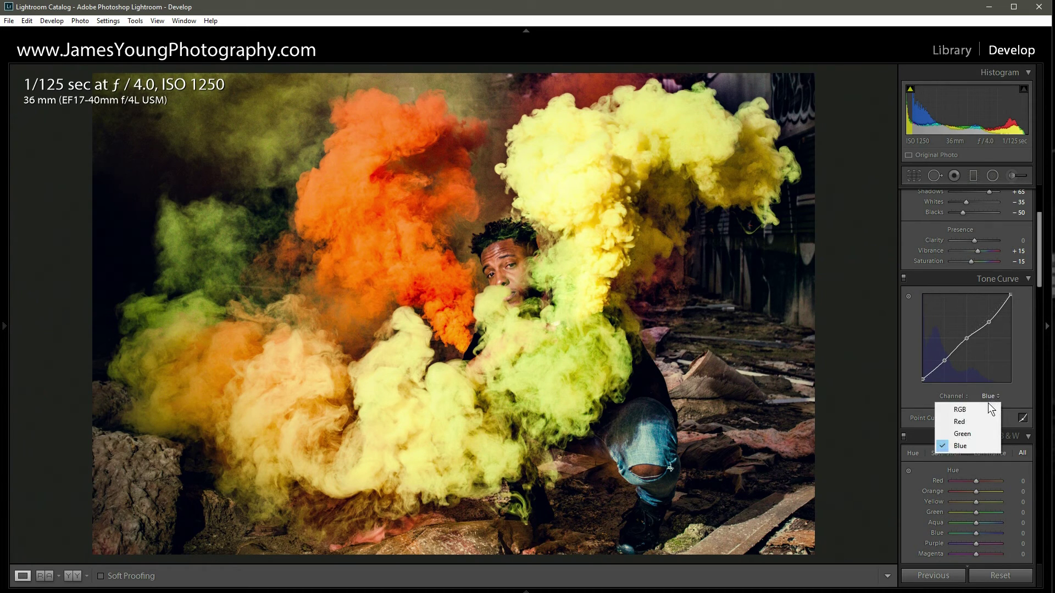
{"action": "left_click", "coordinate": [986, 411]}
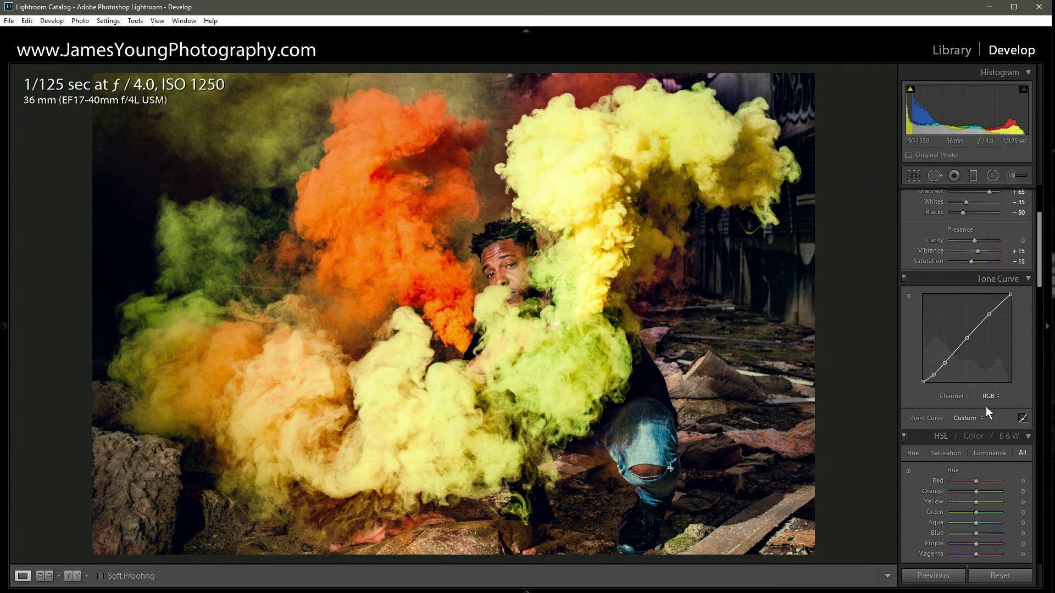
{"action": "double_click", "coordinate": [932, 377]}
{"action": "left_click_drag", "start_coordinate": [923, 382], "coordinate": [923, 373]}
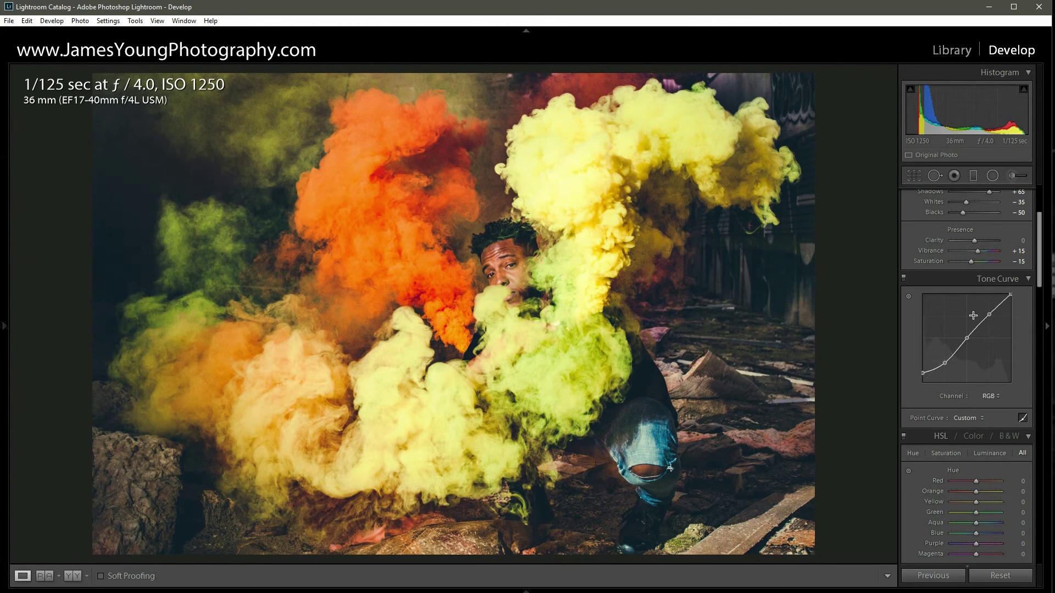
- Add a dark post-crop vignette with Amount −35 and Midpoint 10
{"action": "left_click_drag", "start_coordinate": [1039, 242], "coordinate": [1035, 509]}
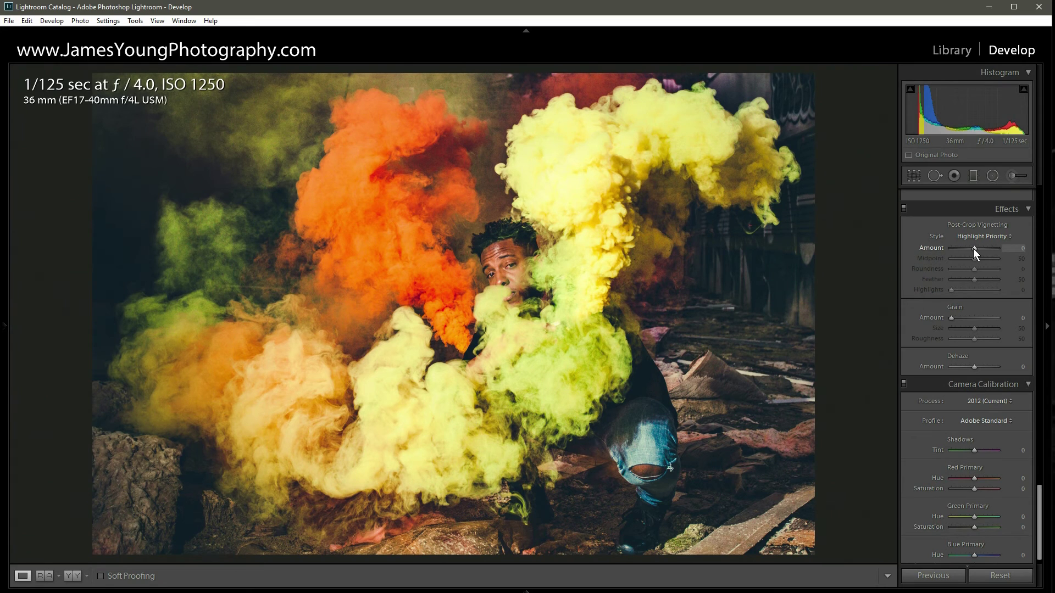
{"action": "key", "text": "Down"}
{"action": "key", "text": "Down"}
{"action": "key", "text": "Down"}
{"action": "key", "text": "Down"}
{"action": "key", "text": "Down"}
{"action": "key", "text": "Down"}
{"action": "key", "text": "Down"}
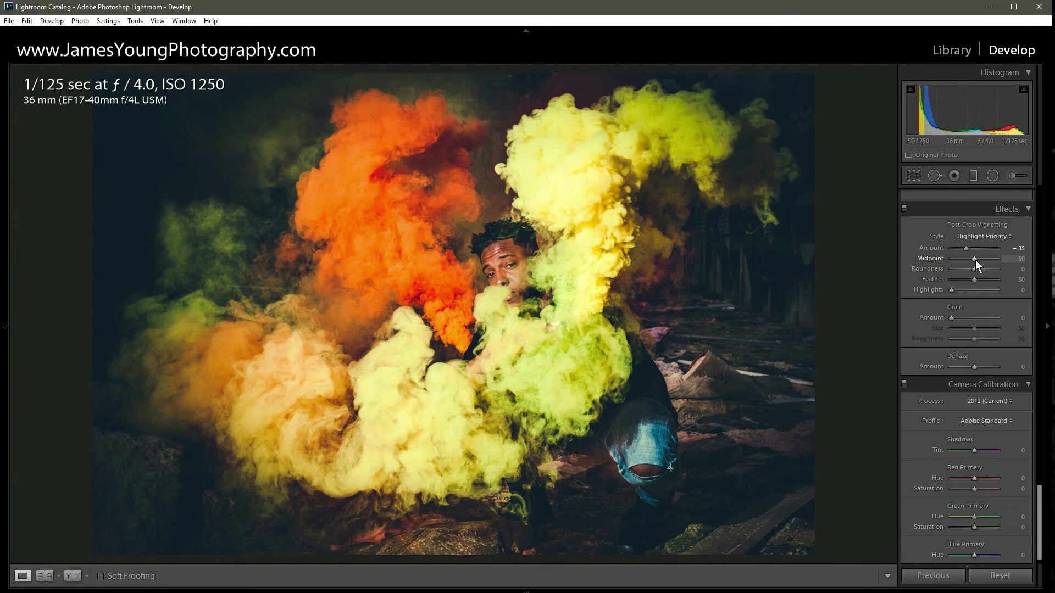
{"action": "left_click_drag", "start_coordinate": [974, 260], "coordinate": [957, 259]}
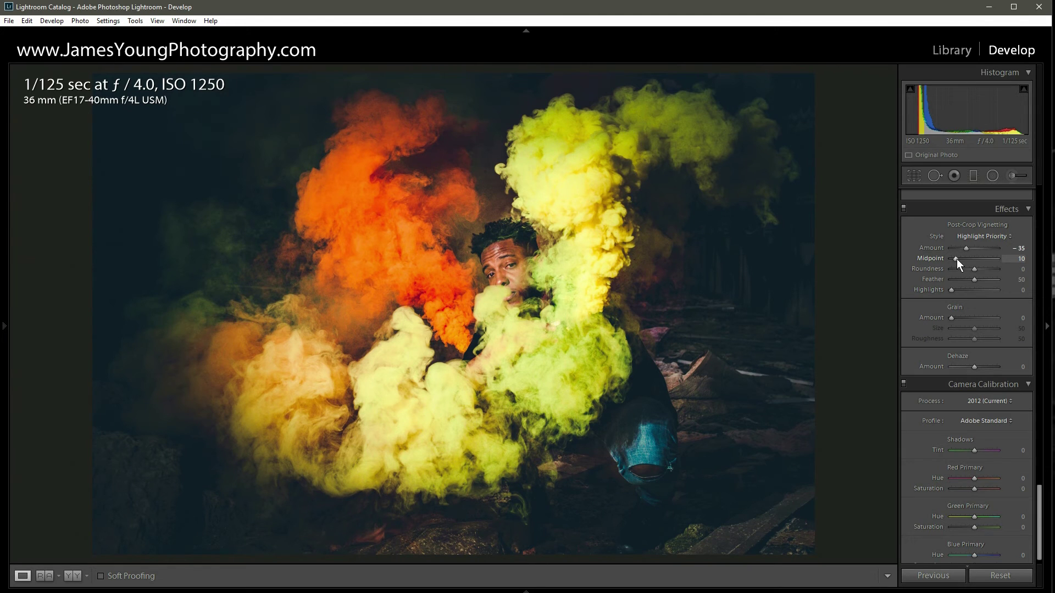
- Set the post-crop vignette's Roundness to +33 while previewing its shape
{"action": "key", "text": "alt"}
{"action": "key", "text": "alt"}
{"action": "left_click_drag", "start_coordinate": [974, 269], "coordinate": [979, 271]}
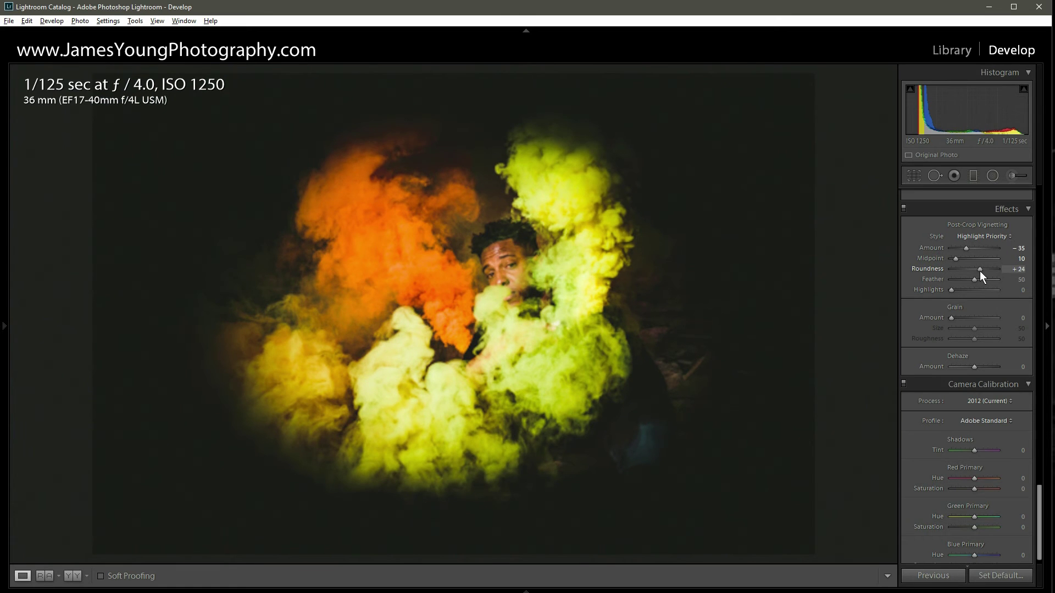
{"action": "left_click_drag", "start_coordinate": [981, 271], "coordinate": [981, 271]}
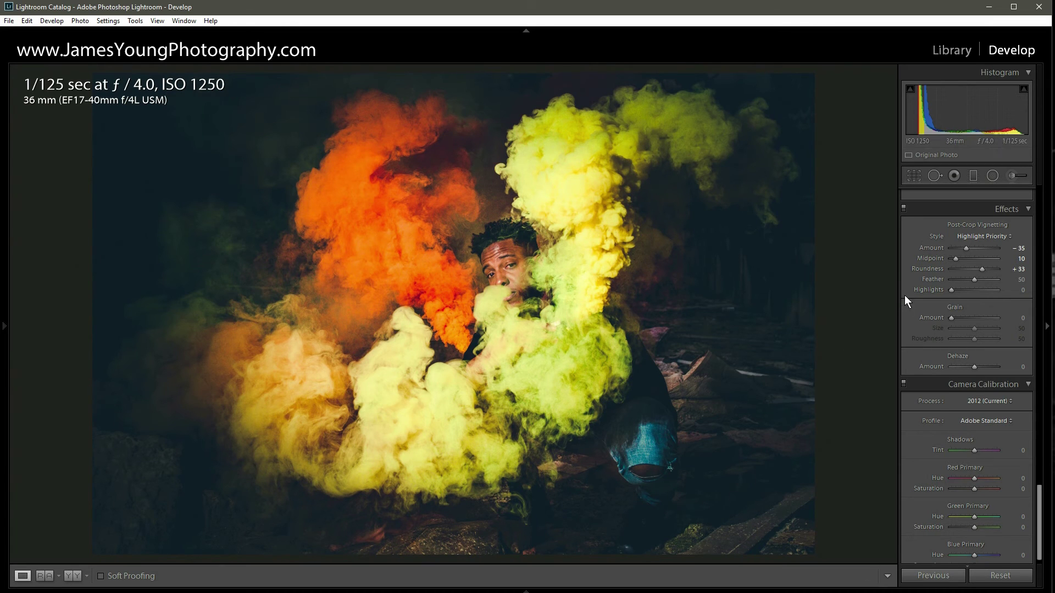
- Compare the photo with the tone curve adjustments switched off and back on
{"action": "scroll", "coordinate": [908, 291], "scroll_direction": "up", "scroll_amount": 4}
{"action": "scroll", "coordinate": [907, 292], "scroll_direction": "up", "scroll_amount": 12}
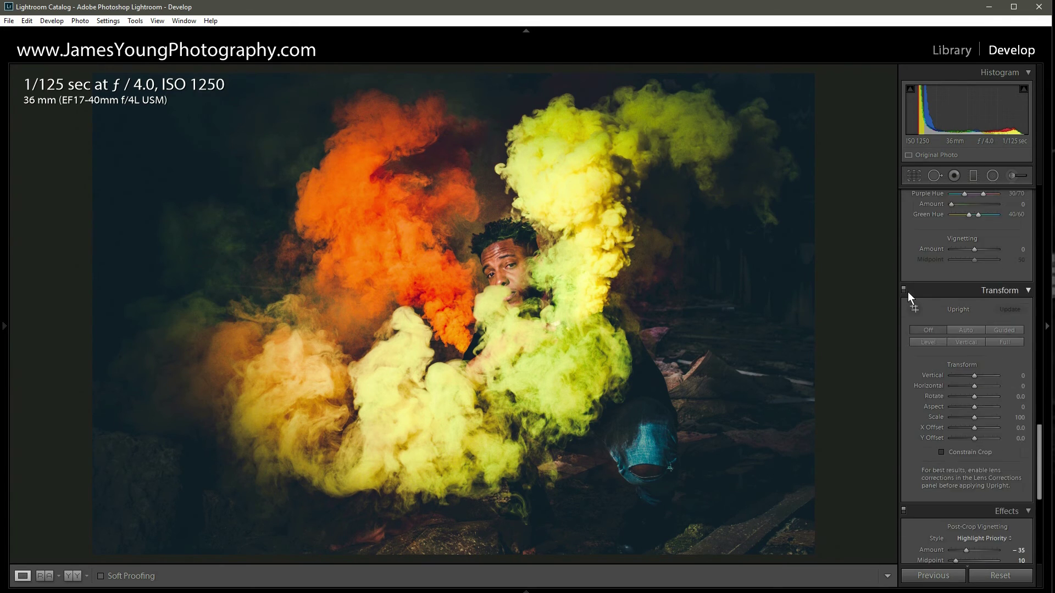
{"action": "scroll", "coordinate": [910, 291], "scroll_direction": "up", "scroll_amount": 8}
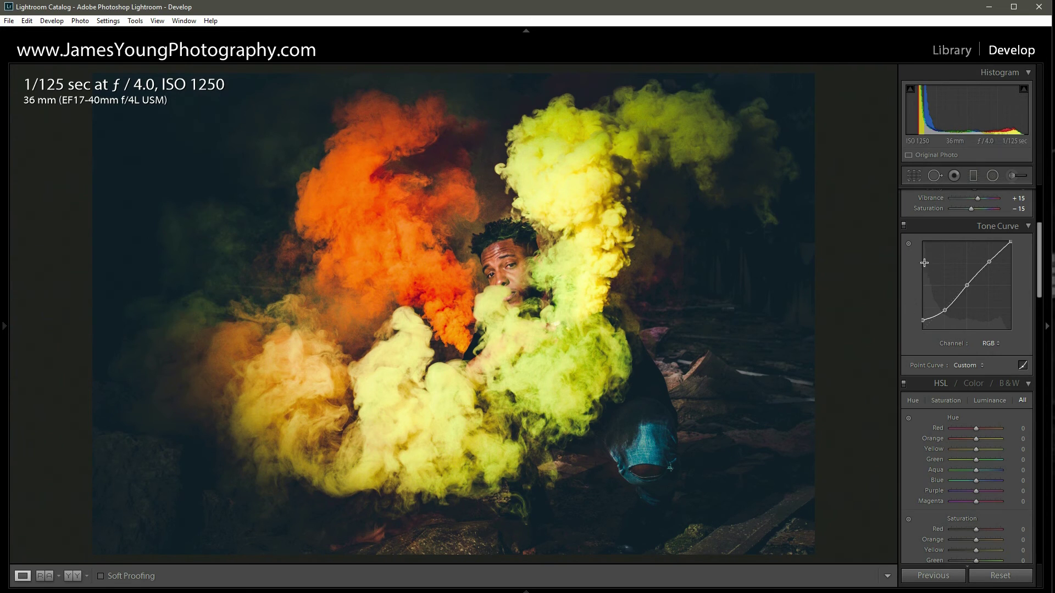
{"action": "left_click", "coordinate": [904, 224]}
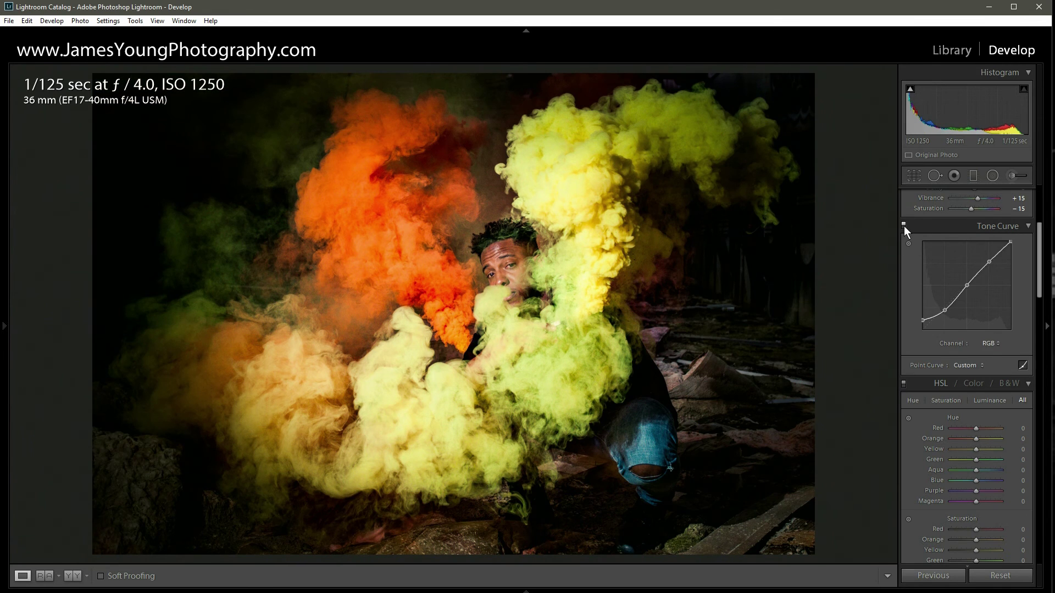
{"action": "left_click", "coordinate": [905, 225]}
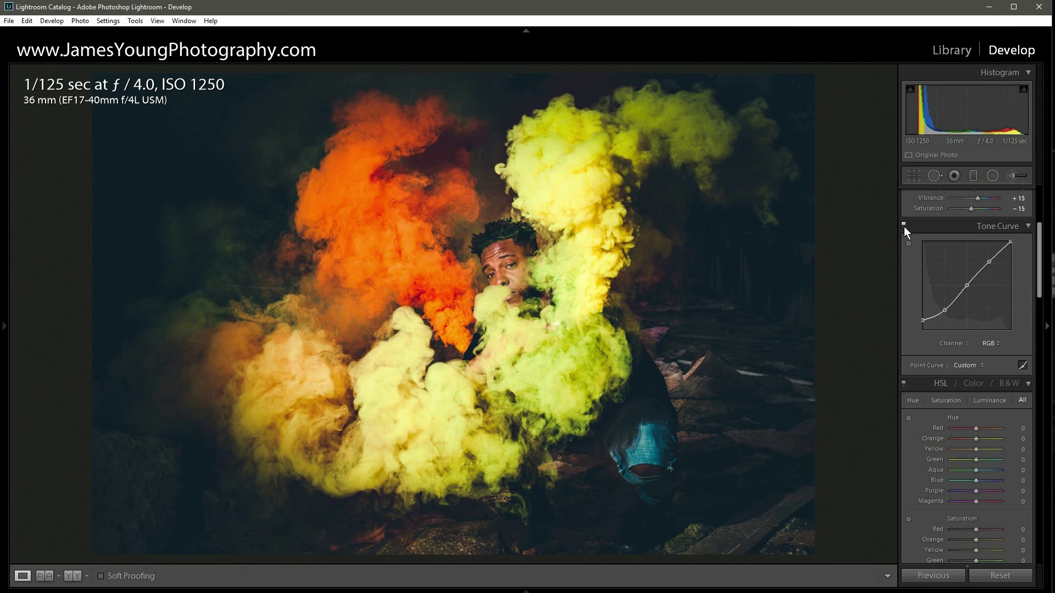
- Set the Sharpening Amount to 70 and the Luminance noise reduction to 30
{"action": "scroll", "coordinate": [923, 319], "scroll_direction": "down", "scroll_amount": 7}
{"action": "scroll", "coordinate": [931, 335], "scroll_direction": "down", "scroll_amount": 5}
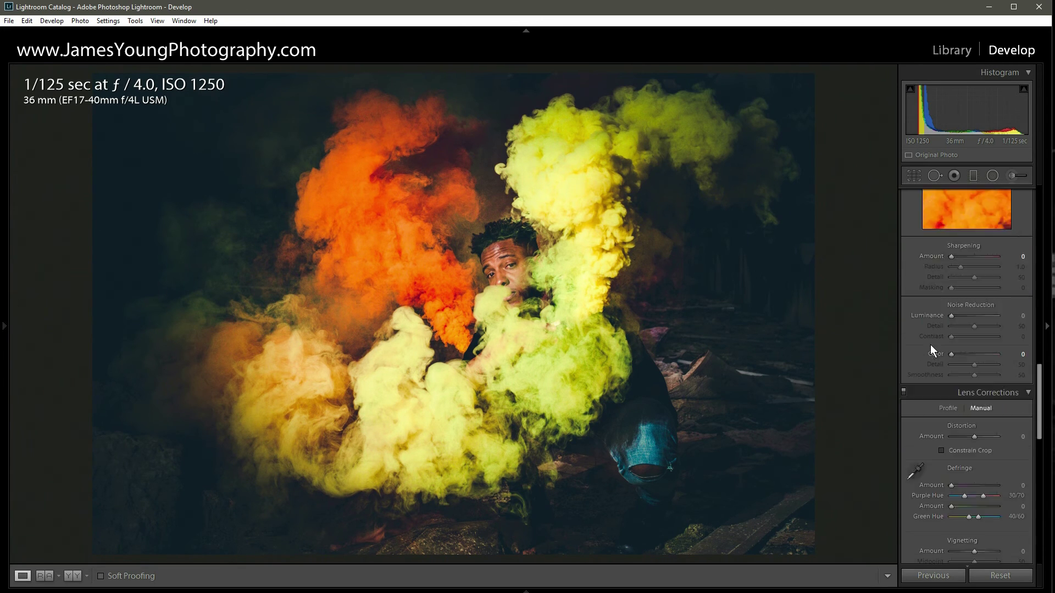
{"action": "left_click", "coordinate": [957, 256]}
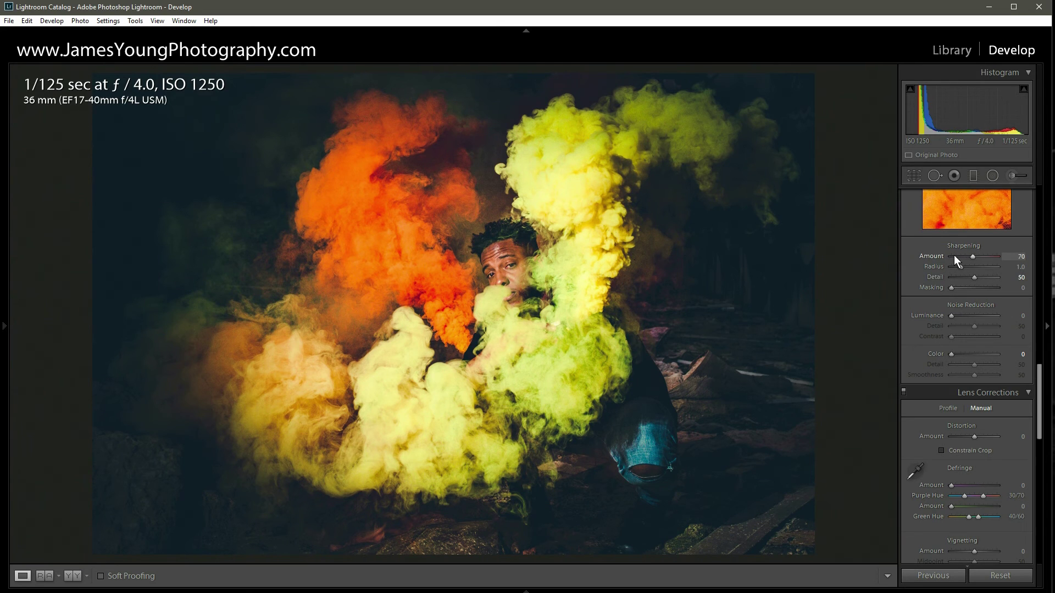
{"action": "left_click", "coordinate": [952, 316]}
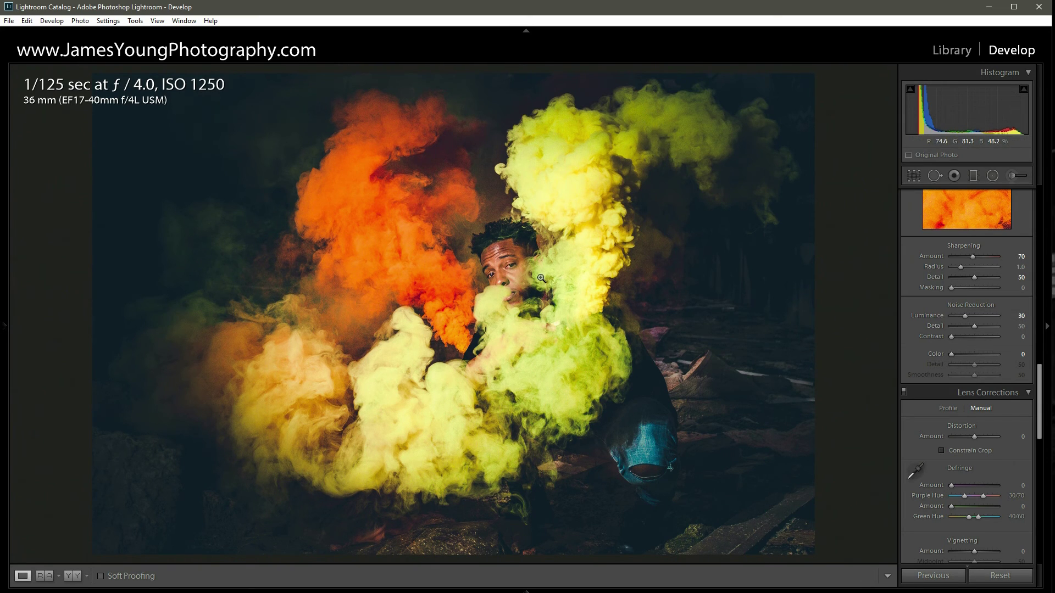
- Inspect the man's face up close, and compare the edit with the original by resetting all settings and undoing the reset
{"action": "left_click", "coordinate": [506, 271]}
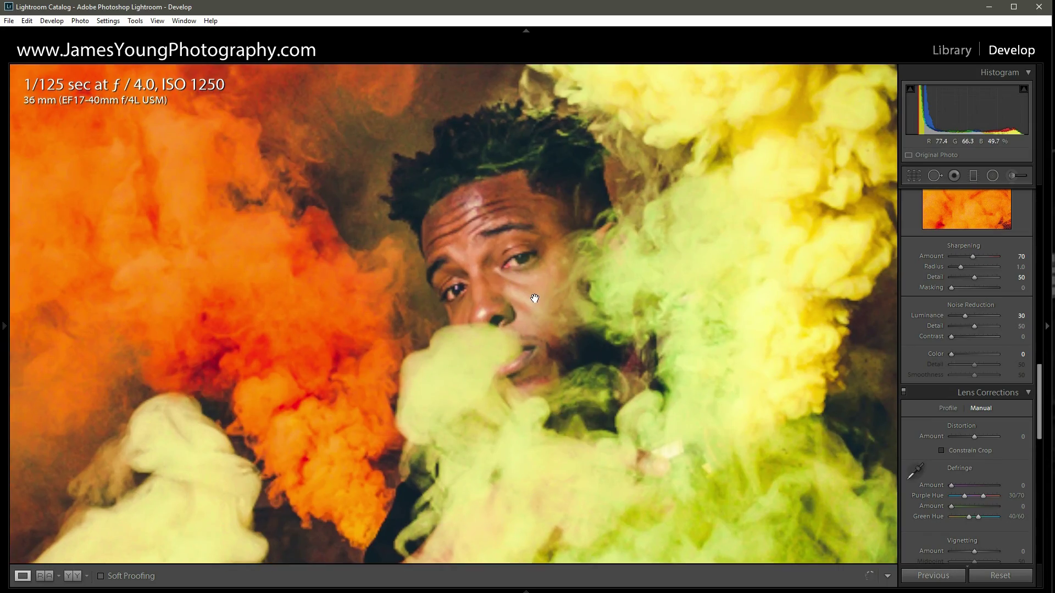
{"action": "left_click_drag", "start_coordinate": [535, 298], "coordinate": [526, 386]}
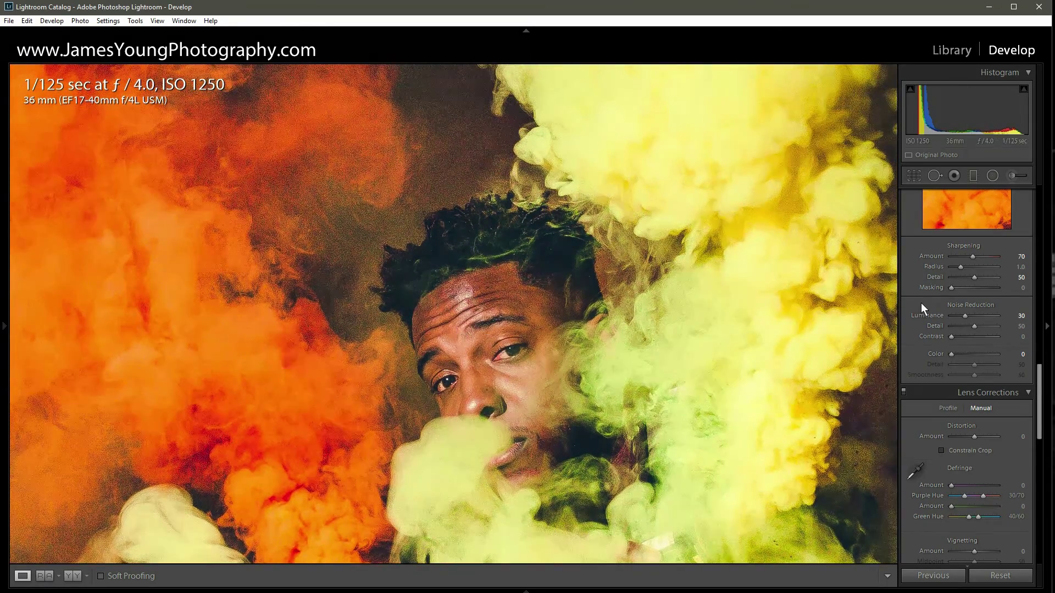
{"action": "left_click_drag", "start_coordinate": [518, 257], "coordinate": [530, 375]}
{"action": "left_click", "coordinate": [530, 375]}
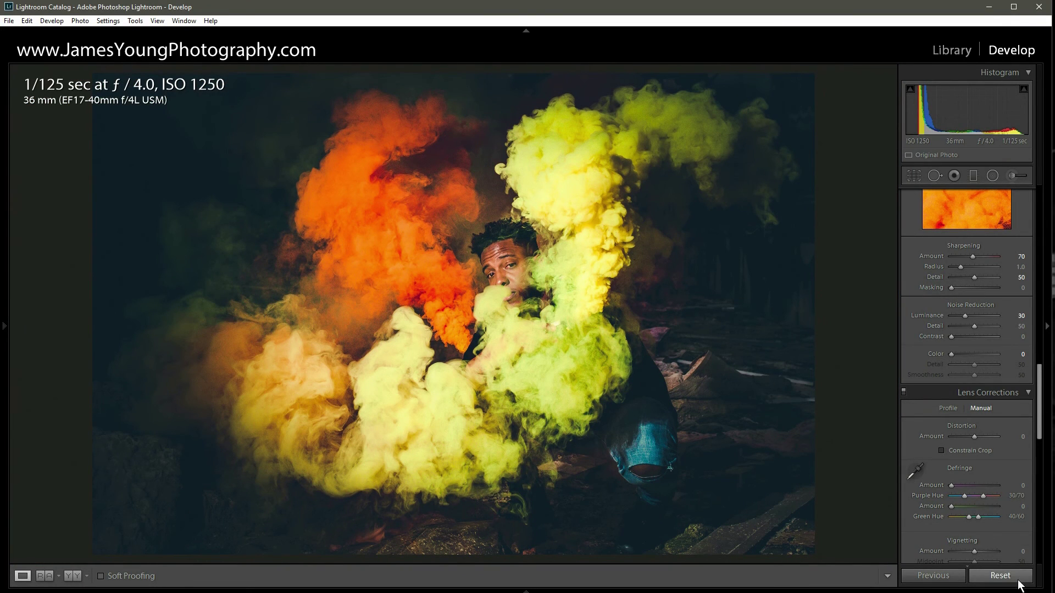
{"action": "left_click", "coordinate": [1000, 576]}
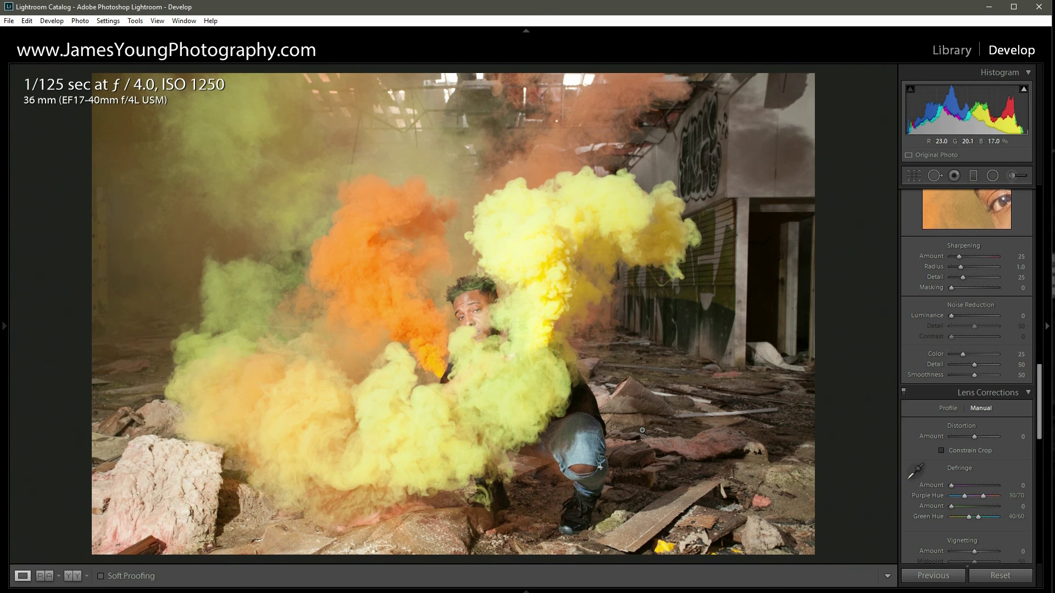
{"action": "key", "text": "ctrl+z"}
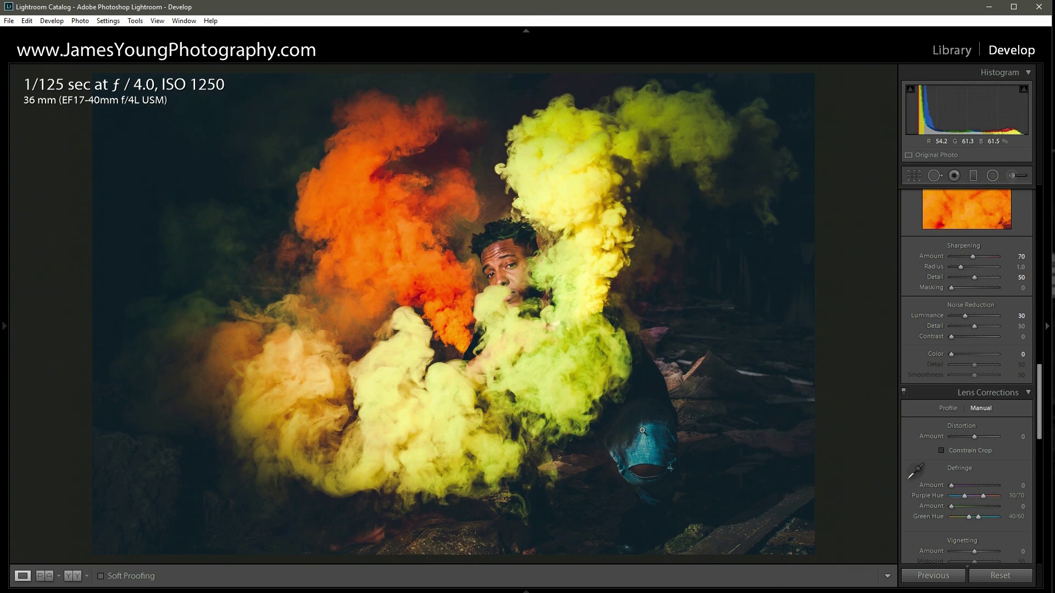